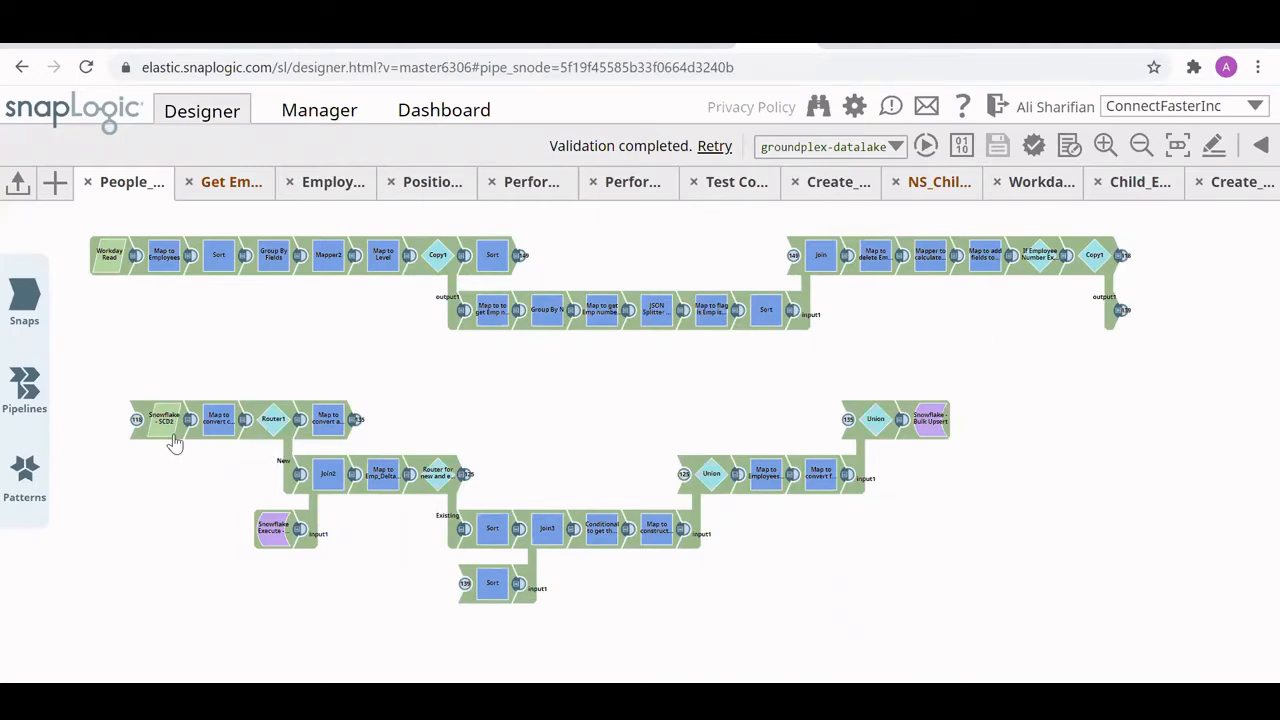
- Switch to the employee's Workday profile and start the Change Contact Information action from the Personal Data group
mouse_move(174, 443)
click(856, 36)
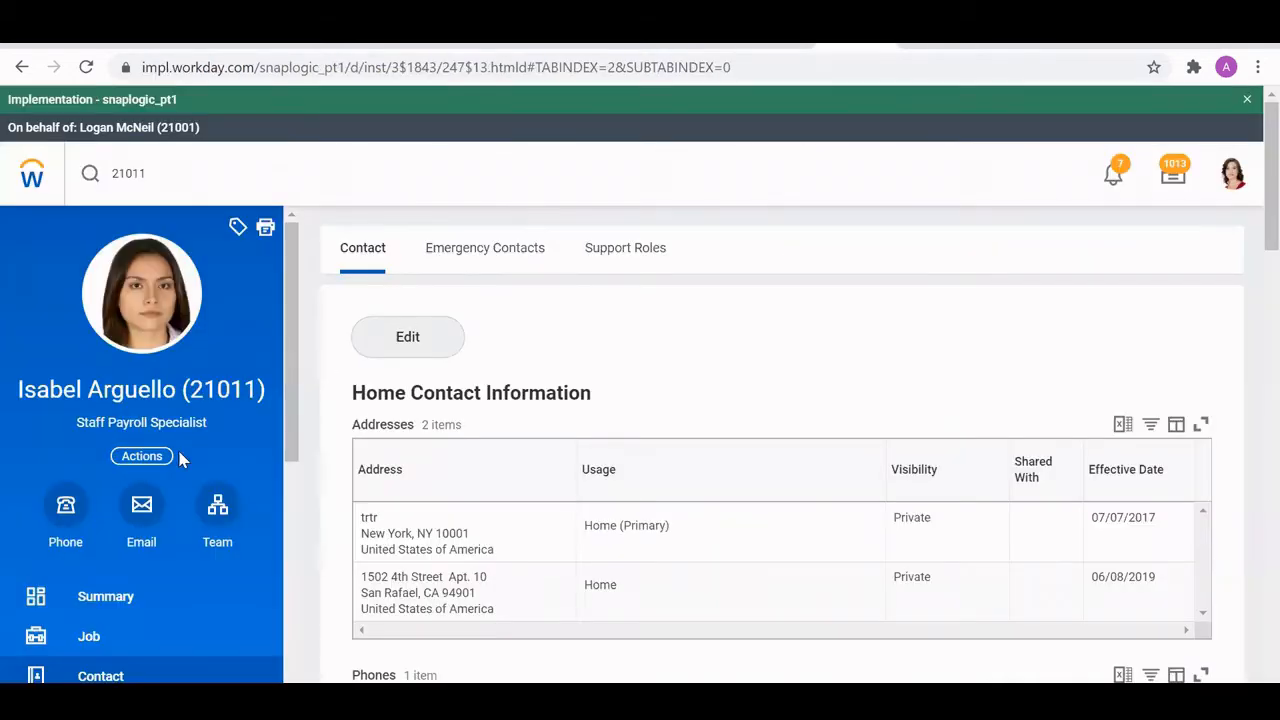
click(150, 456)
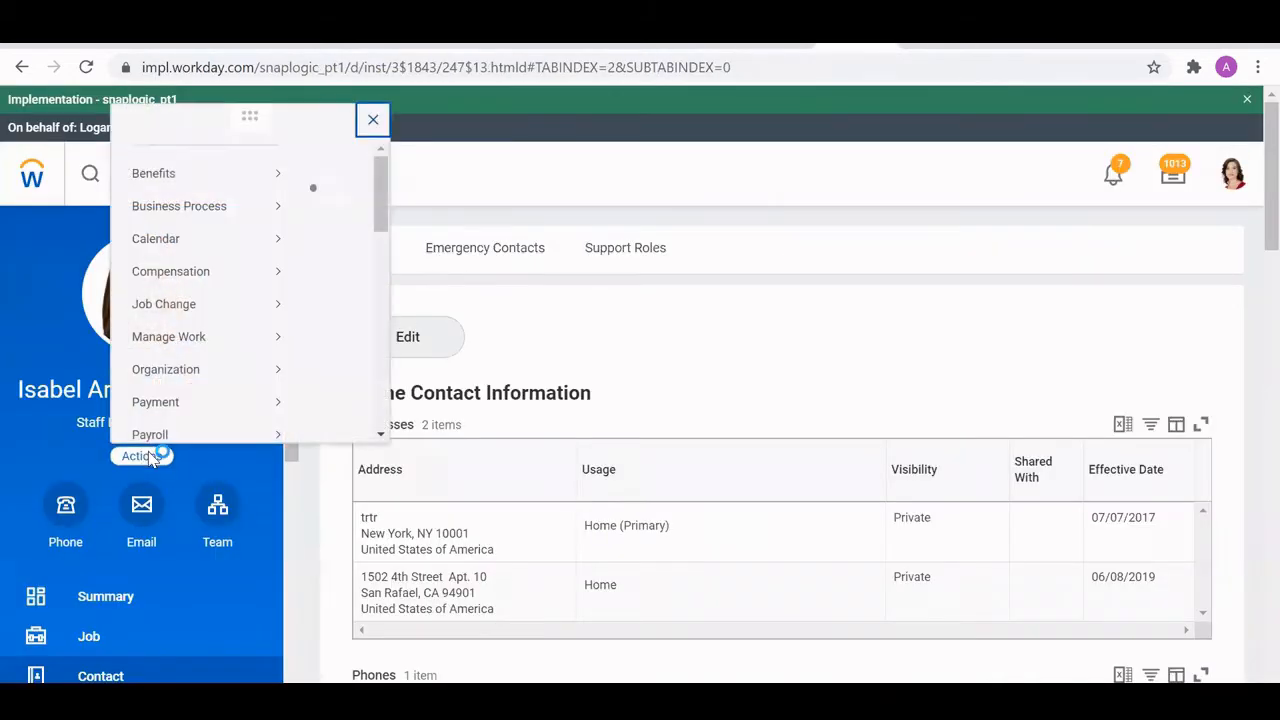
mouse_move(204, 291)
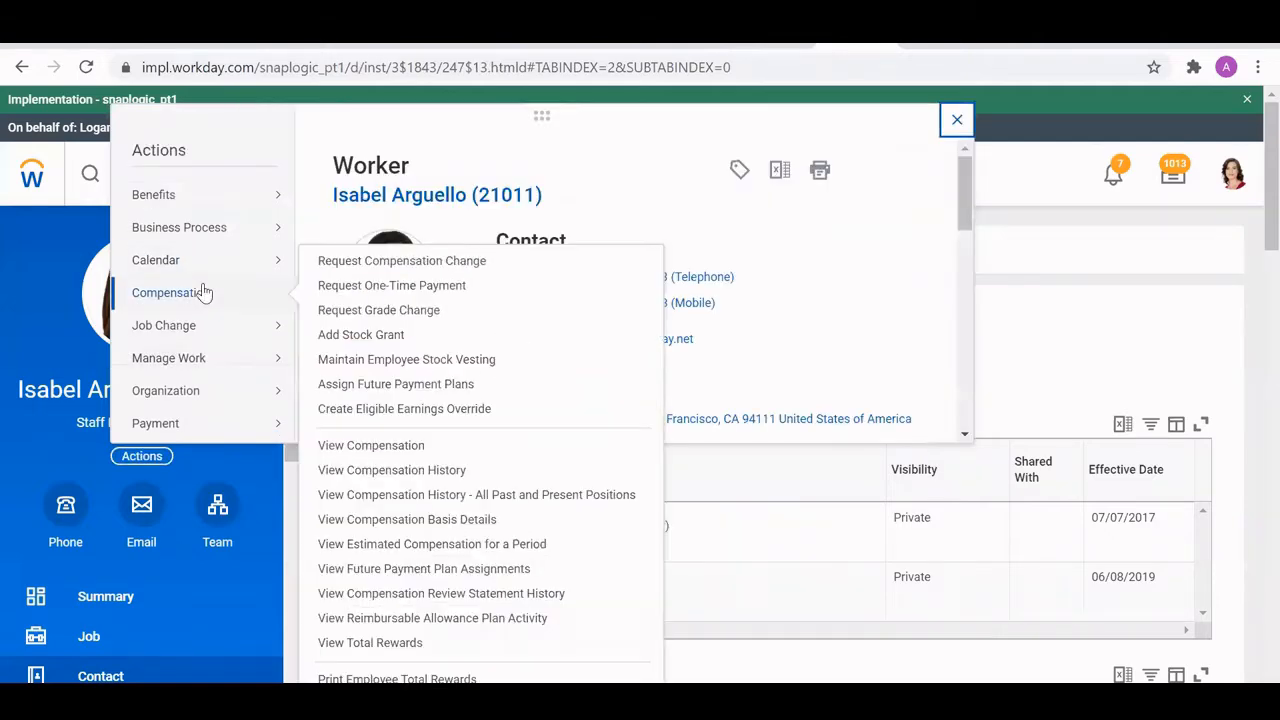
scroll(200, 300, down, 2)
mouse_move(191, 420)
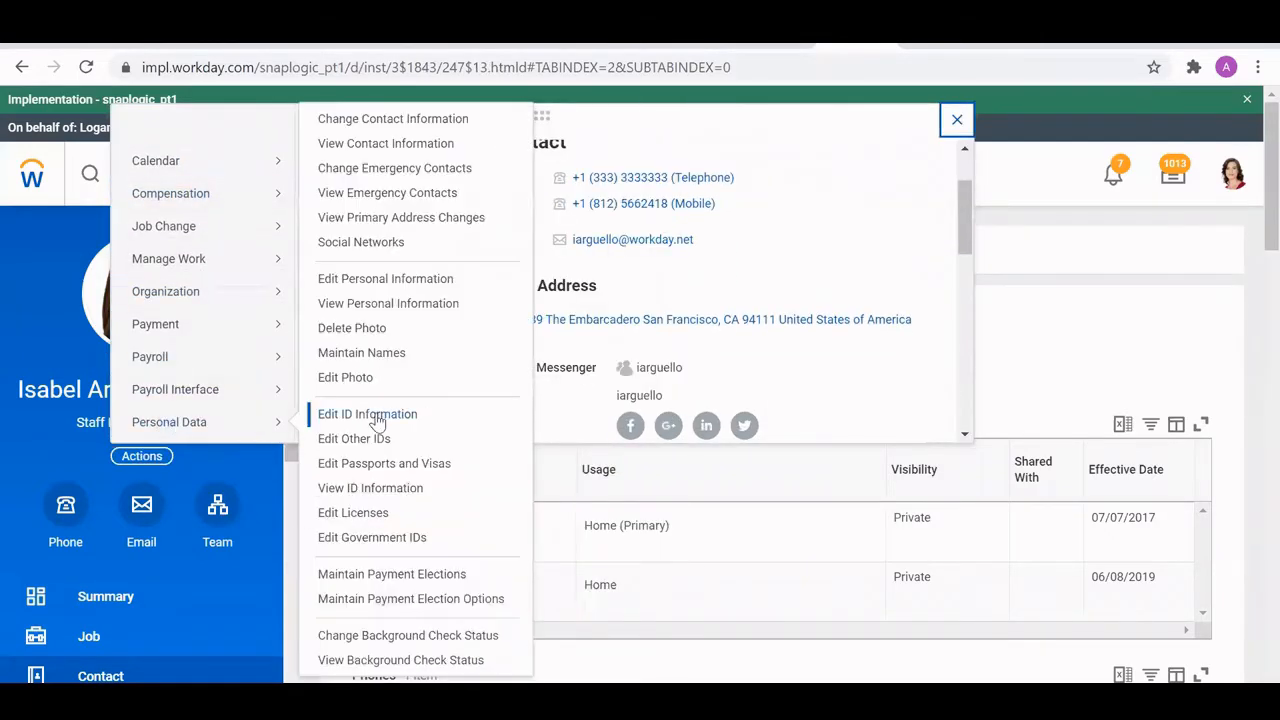
click(367, 127)
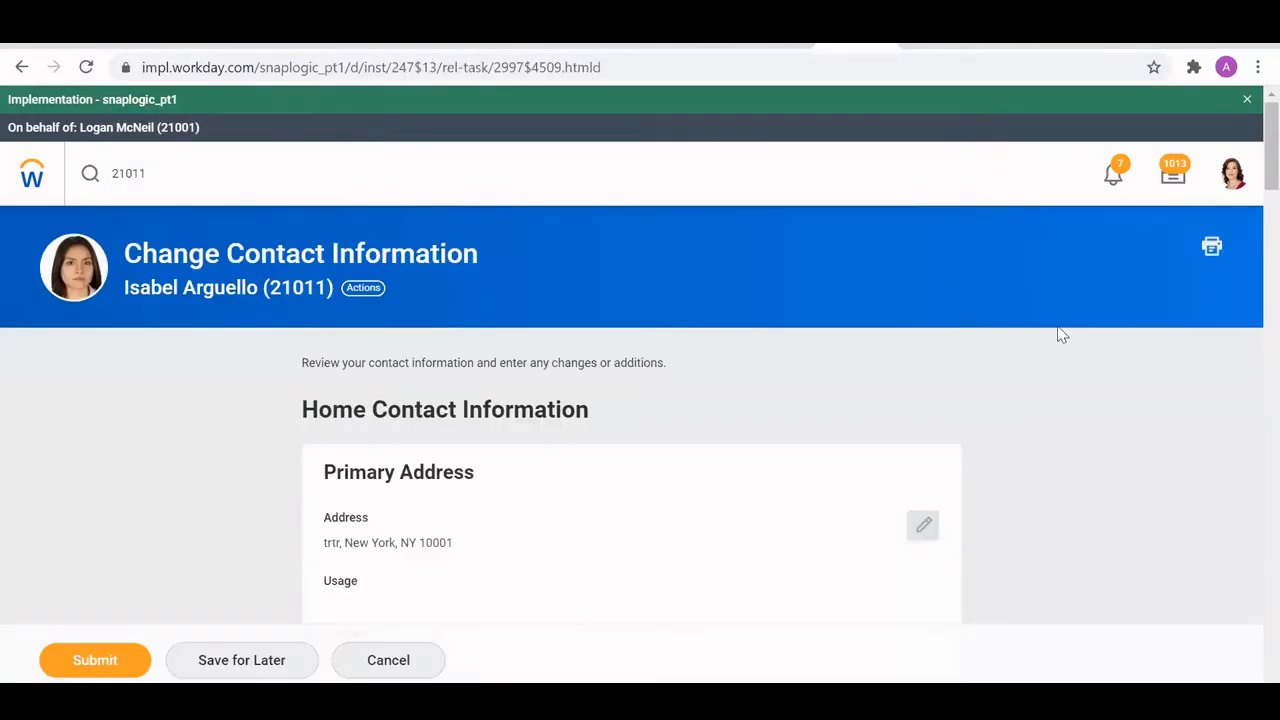
- Update the employee's primary email so its username contains the full first name, and submit the contact change despite the alert
drag(1254, 145, 1252, 520)
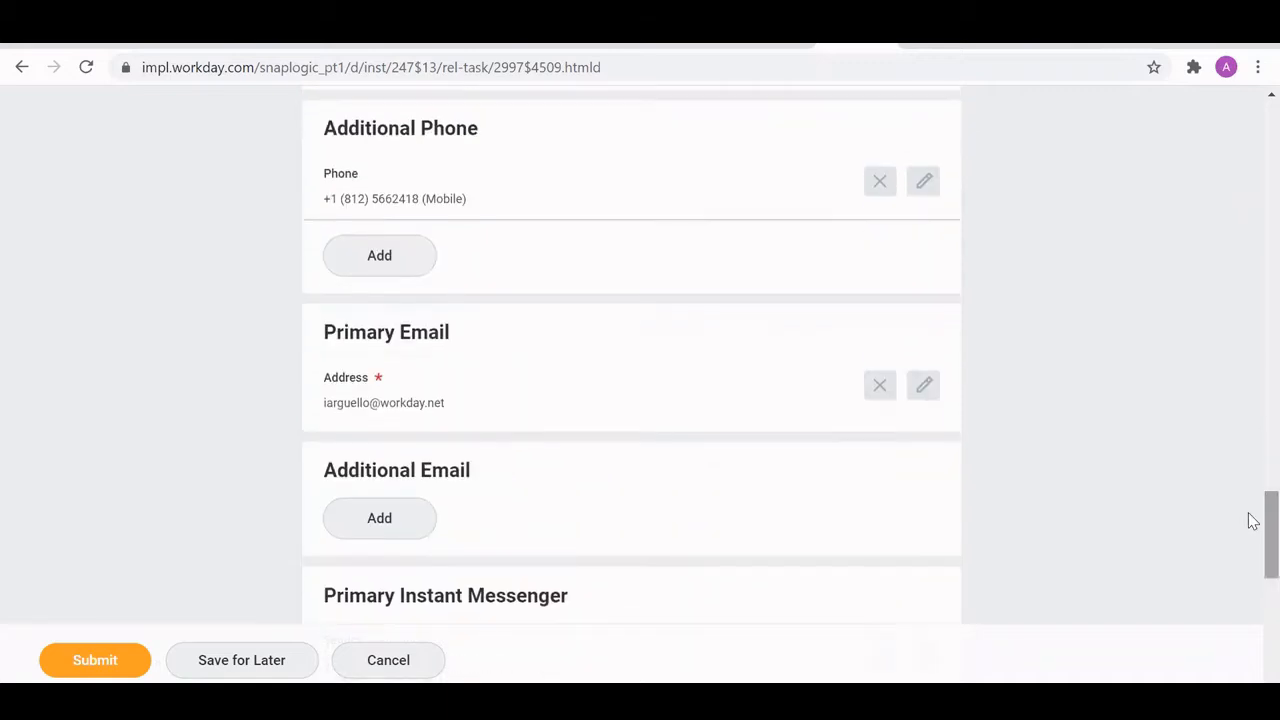
click(921, 400)
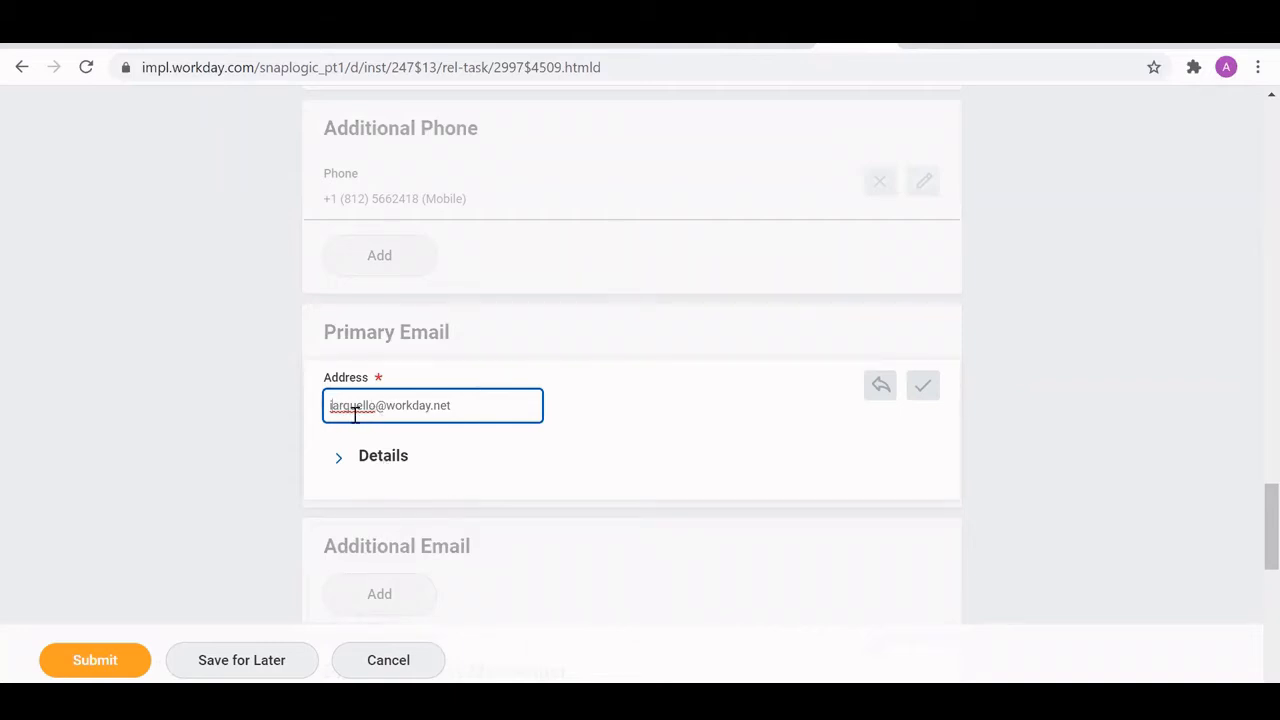
text(sabel)
click(97, 661)
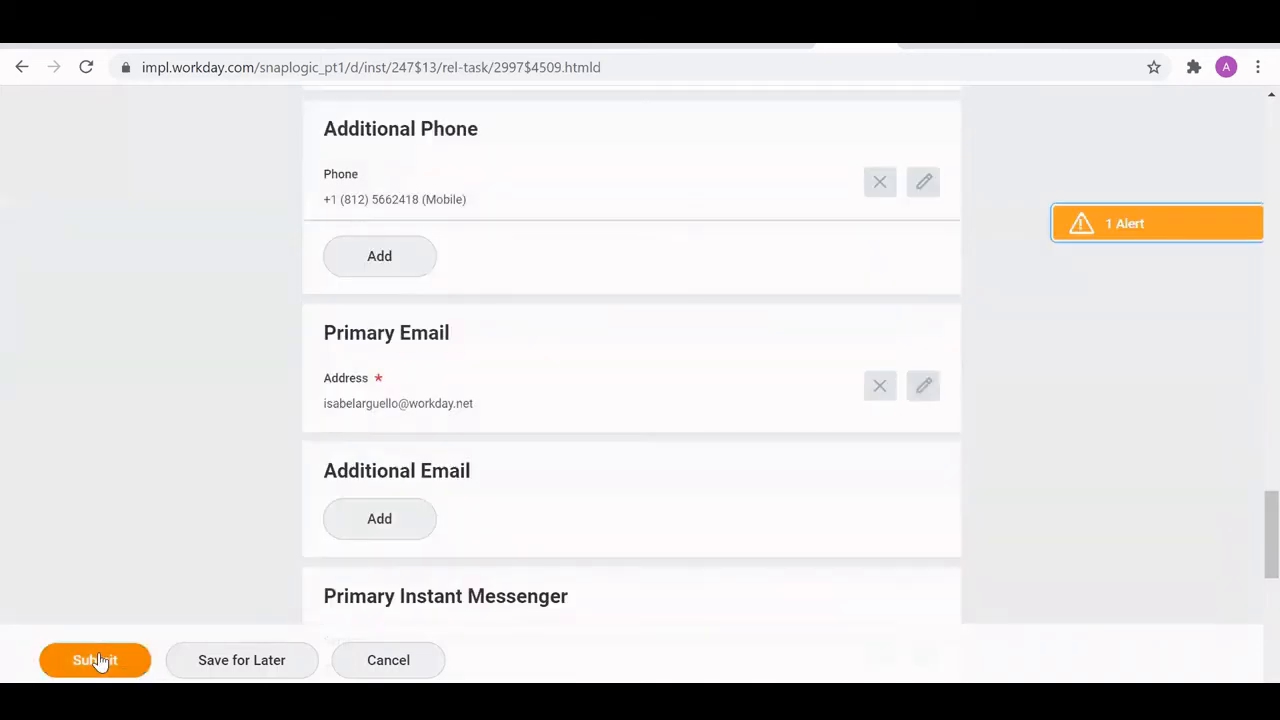
click(97, 660)
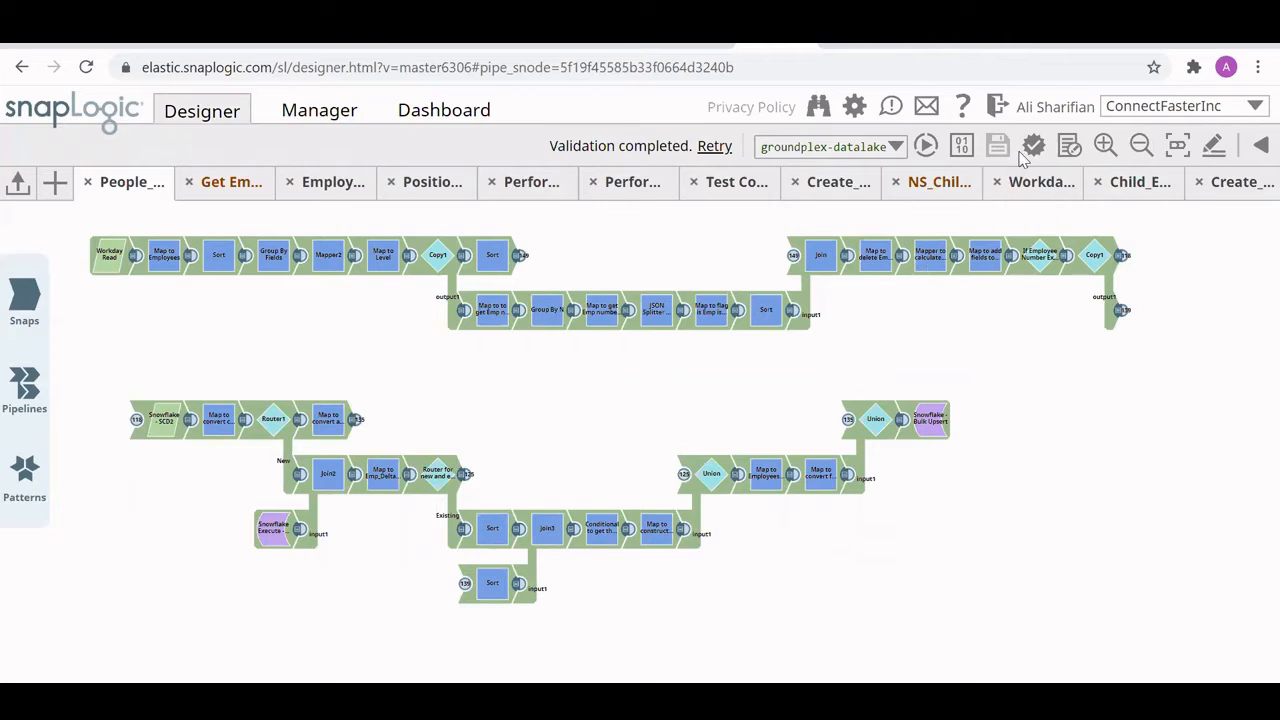
- Validate the pipeline again and review the Snowflake - SCD2 snap's natural key, cause-historization and SCD field settings in a widened dialog
click(1032, 149)
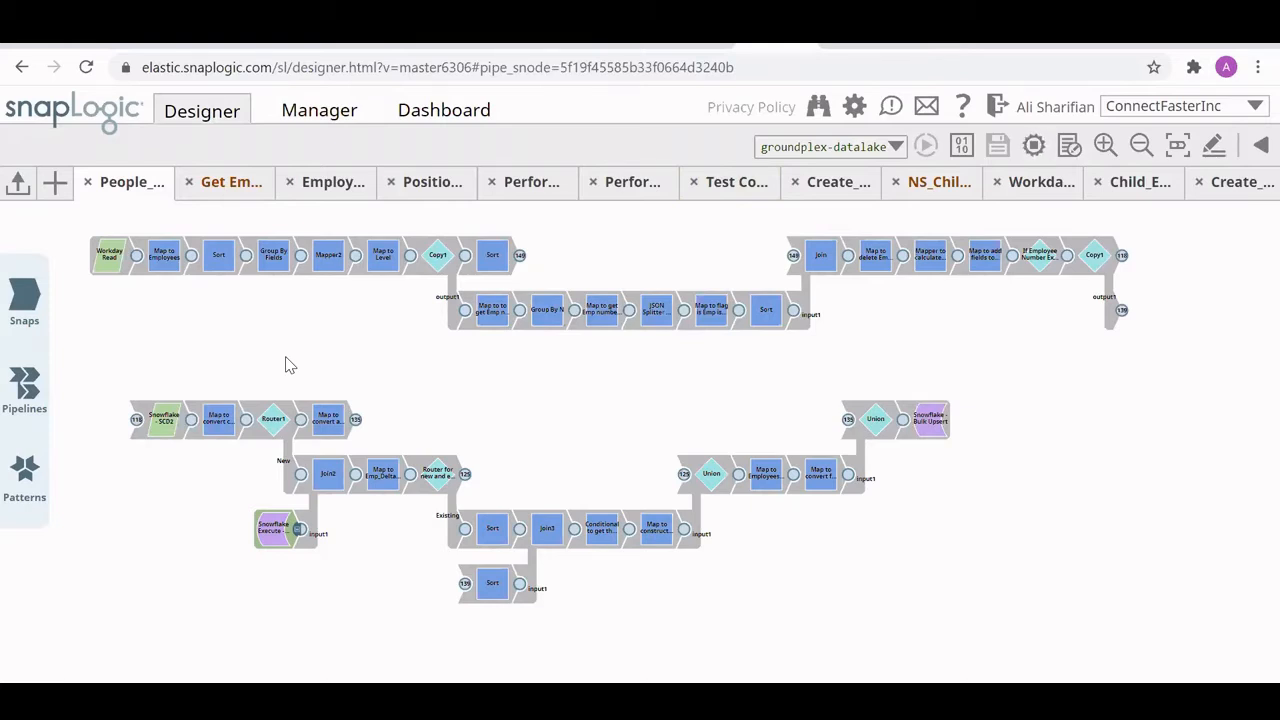
click(168, 442)
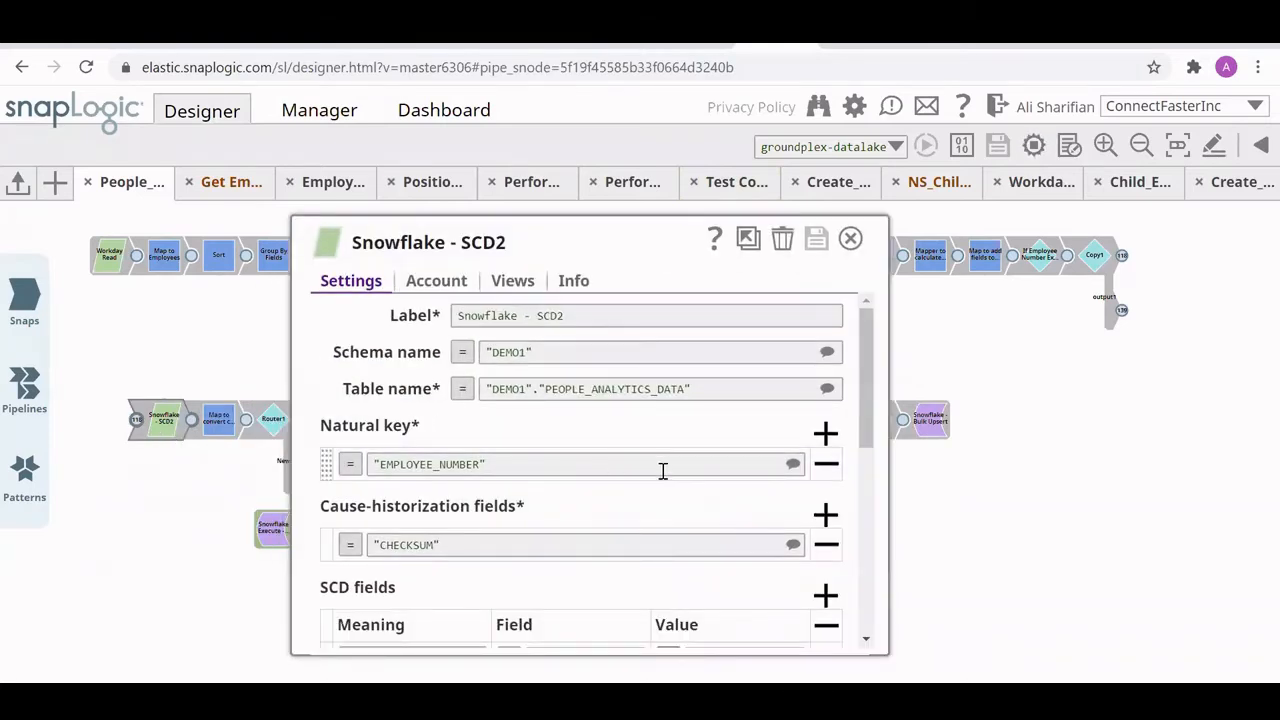
scroll(520, 505, down, 1)
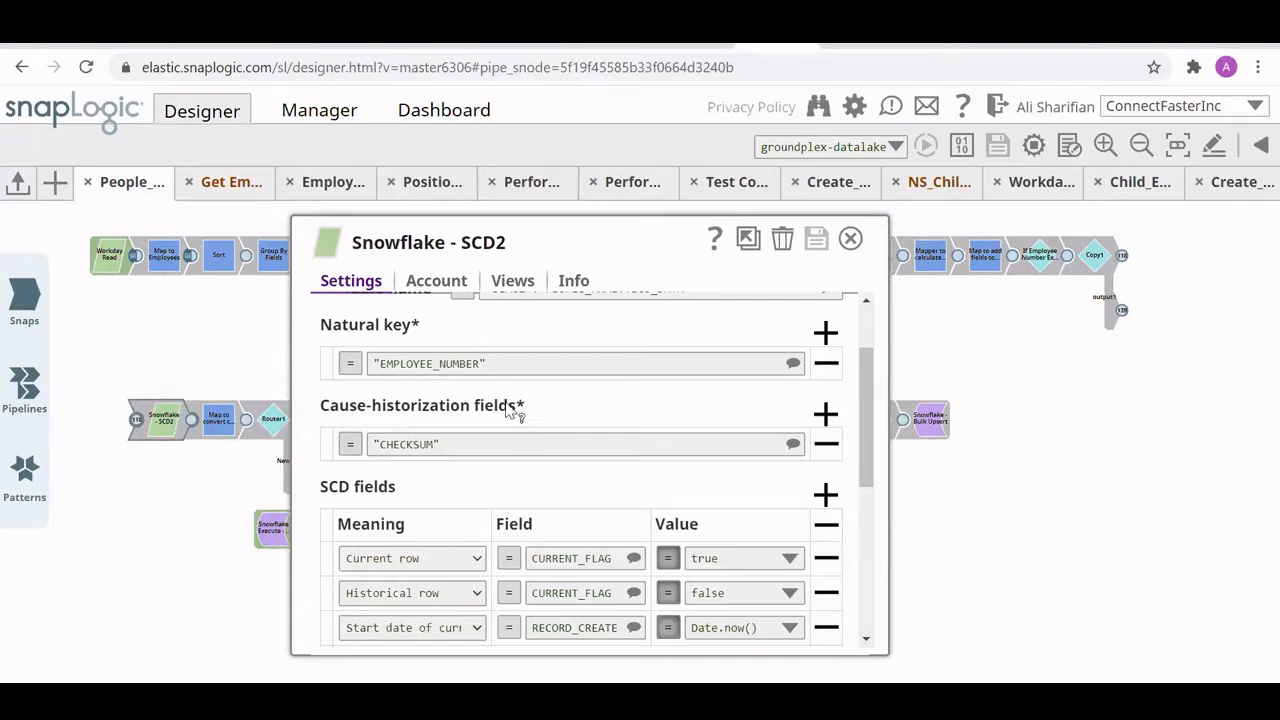
mouse_move(508, 408)
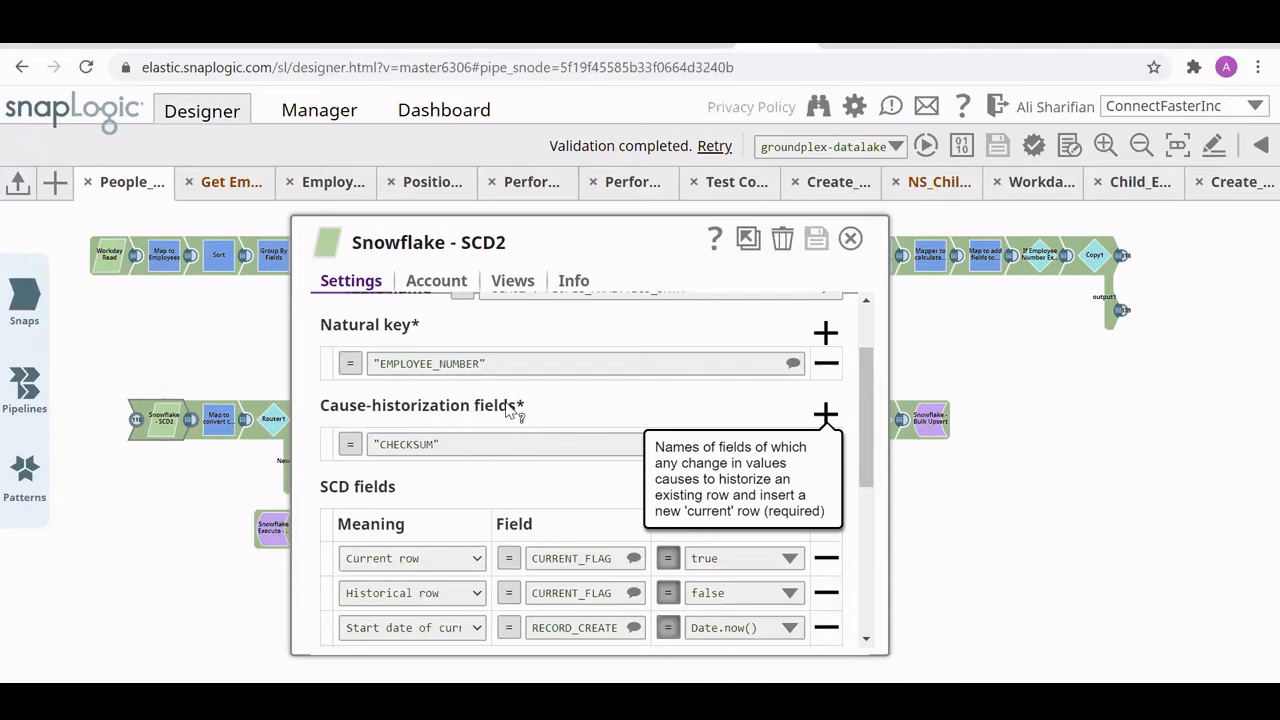
scroll(503, 450, down, 1)
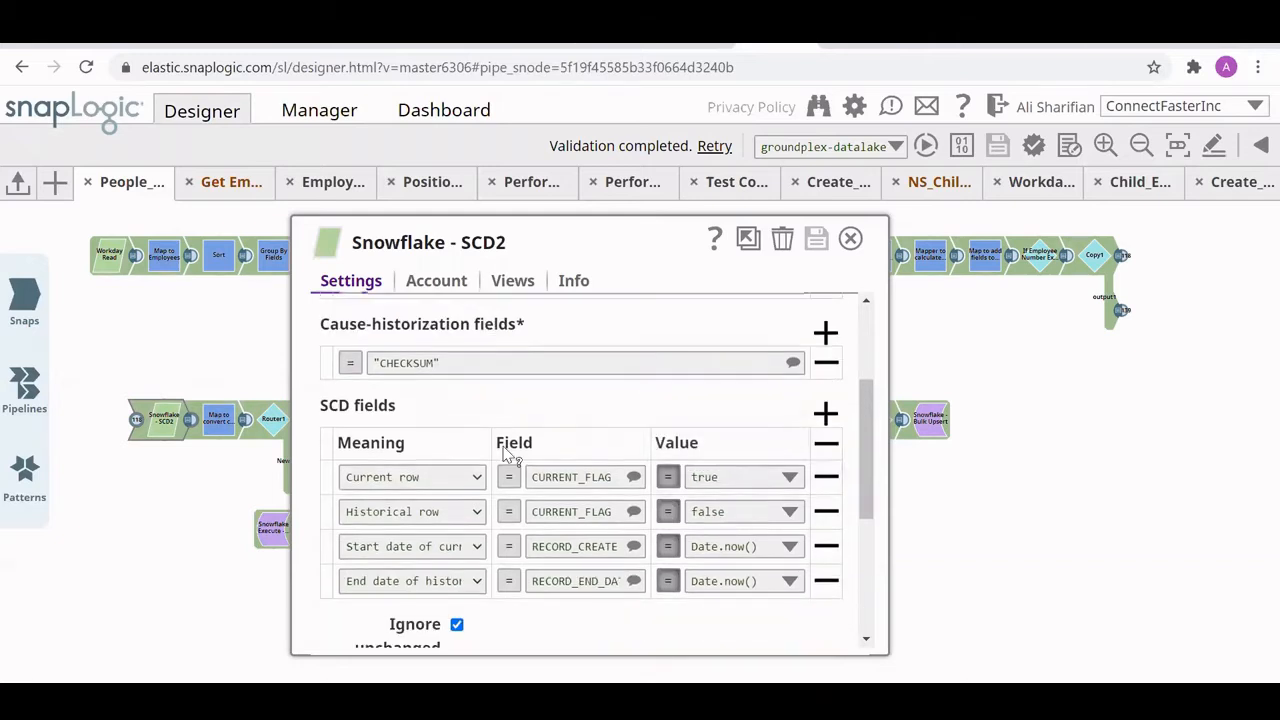
drag(890, 455, 1260, 456)
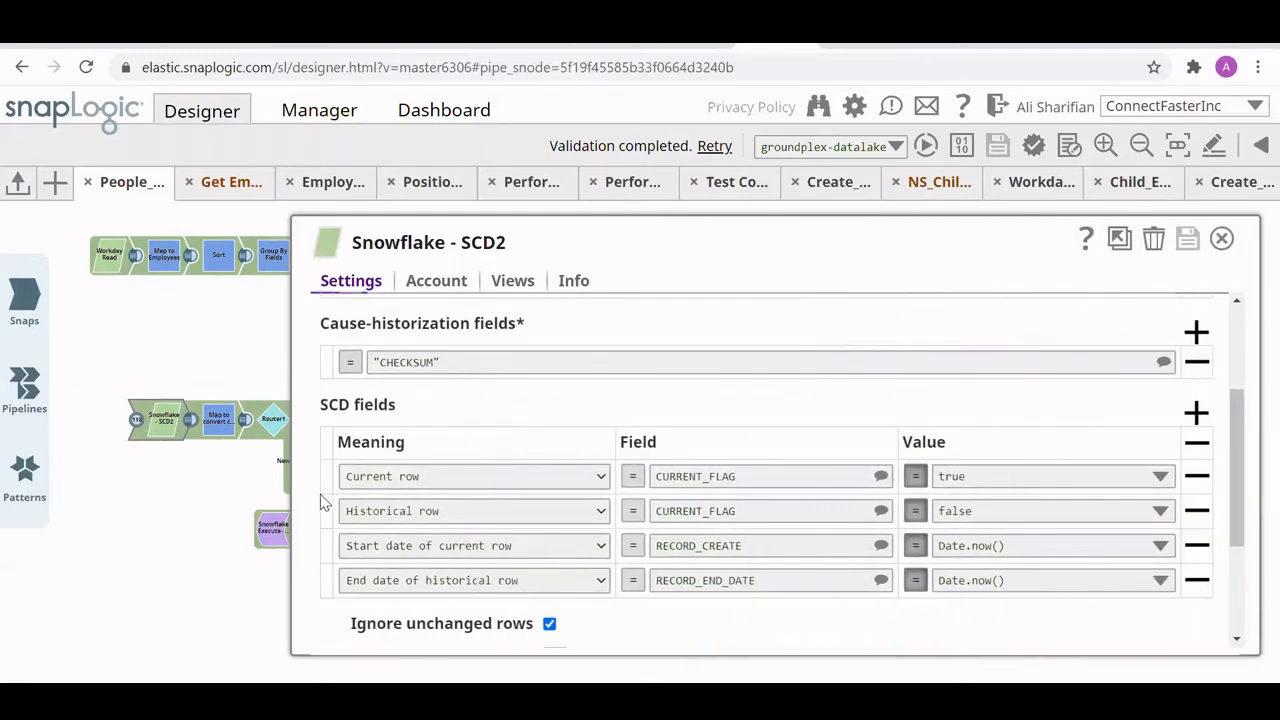
drag(289, 493, 108, 485)
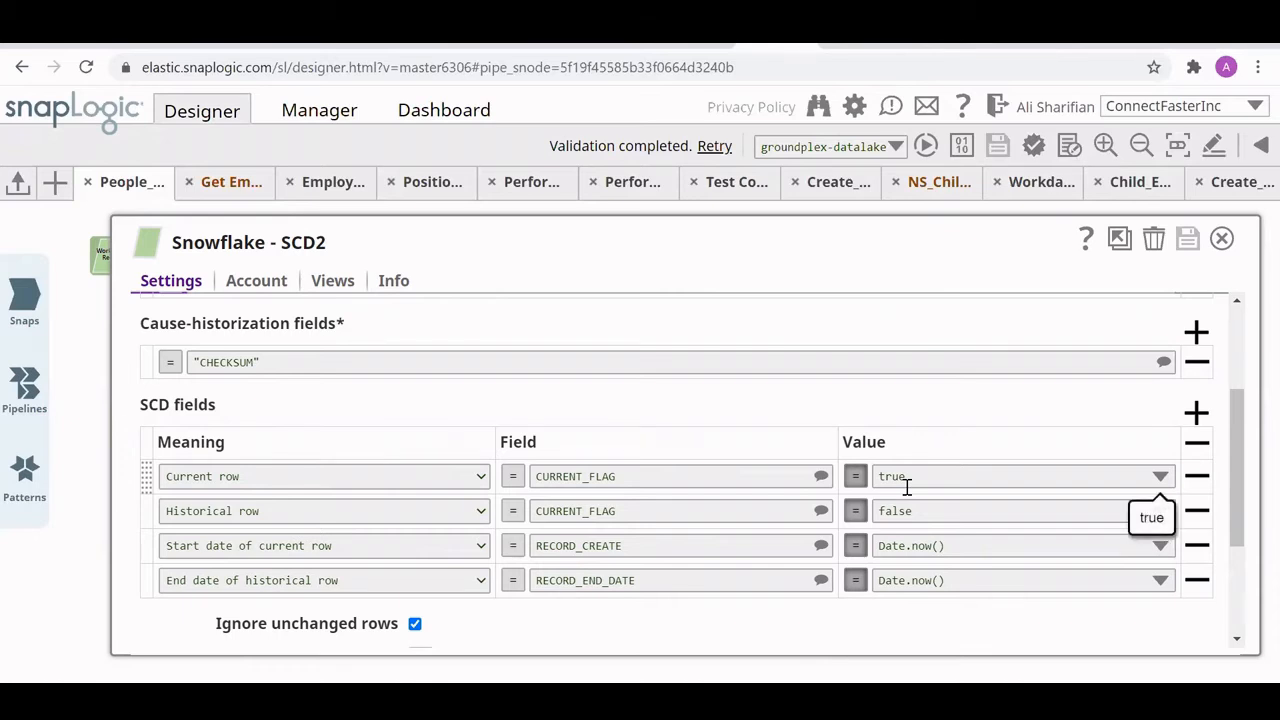
click(1223, 240)
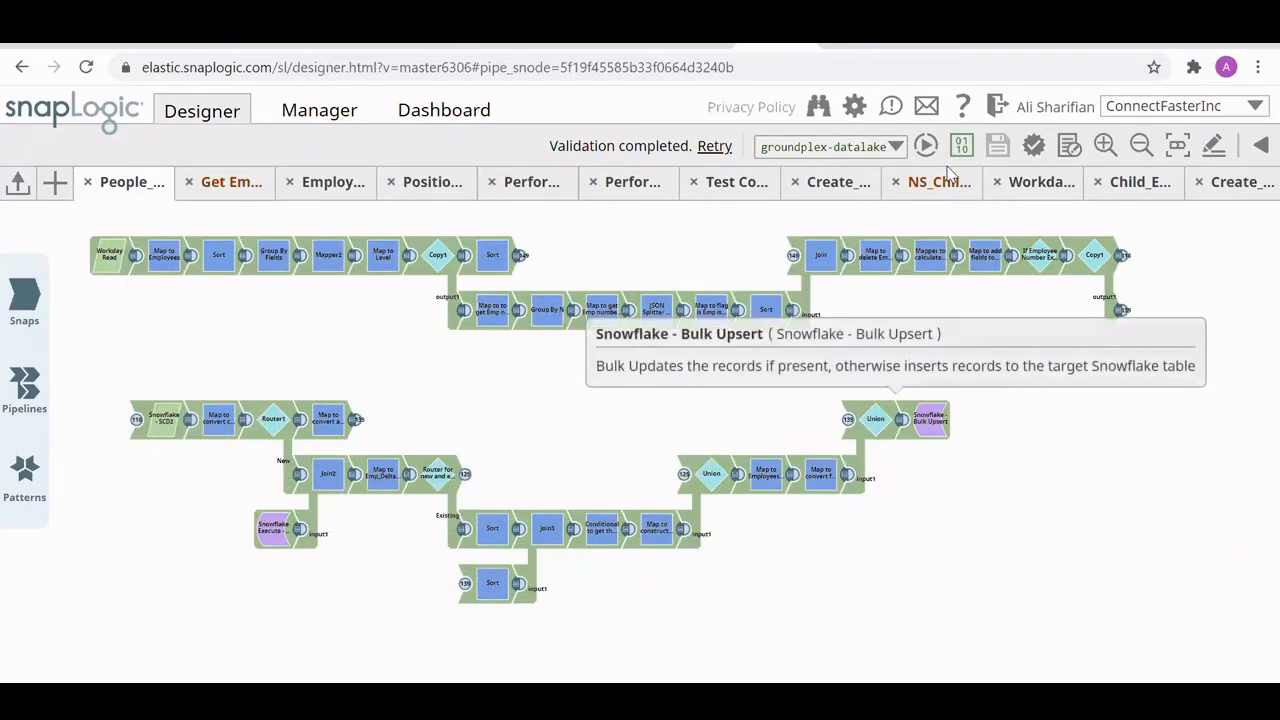
- Switch to the Snowflake worksheet and examine the employee's existing record across all columns, widening WORK_EMAIL to read the full address
click(966, 50)
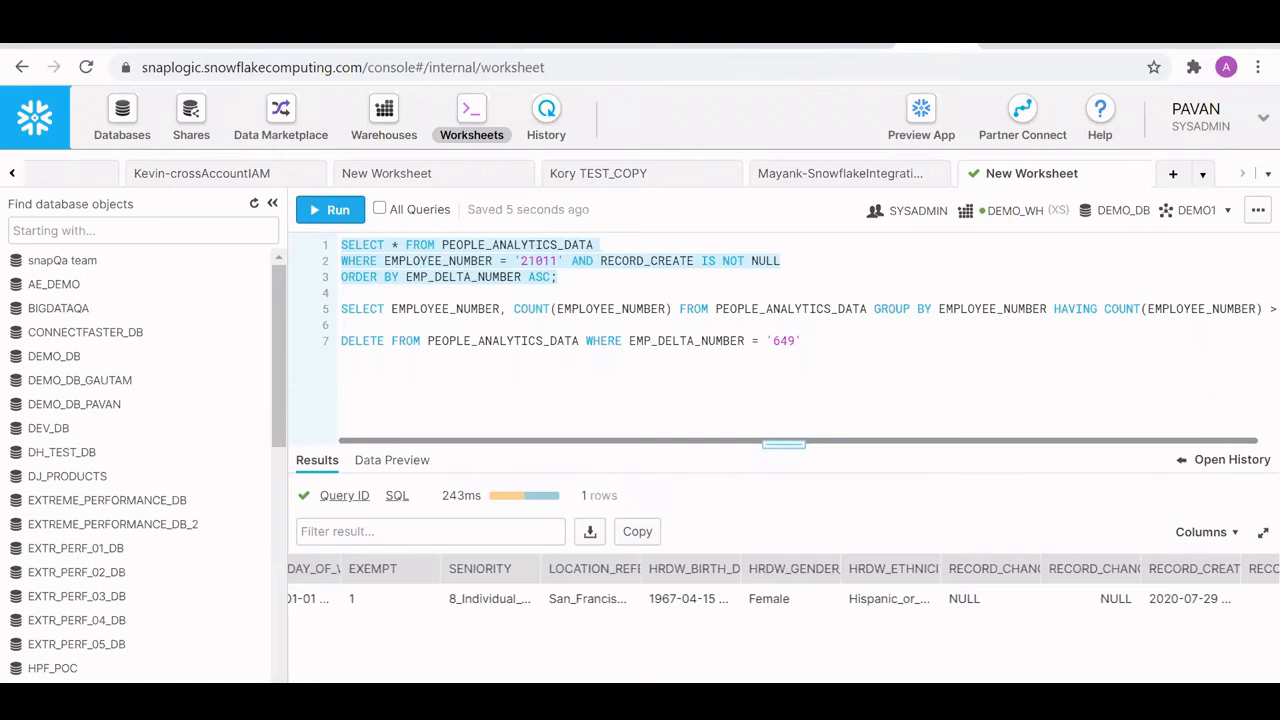
scroll(307, 677, left, 15)
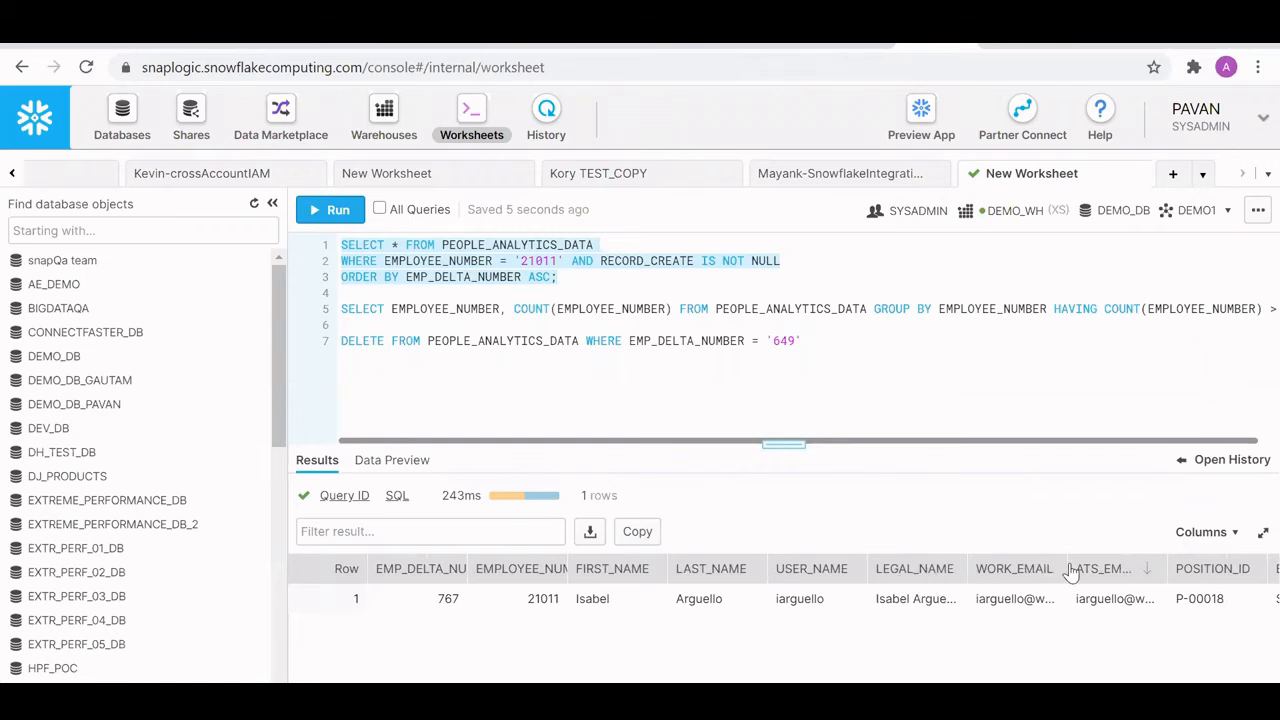
drag(1065, 569, 1150, 560)
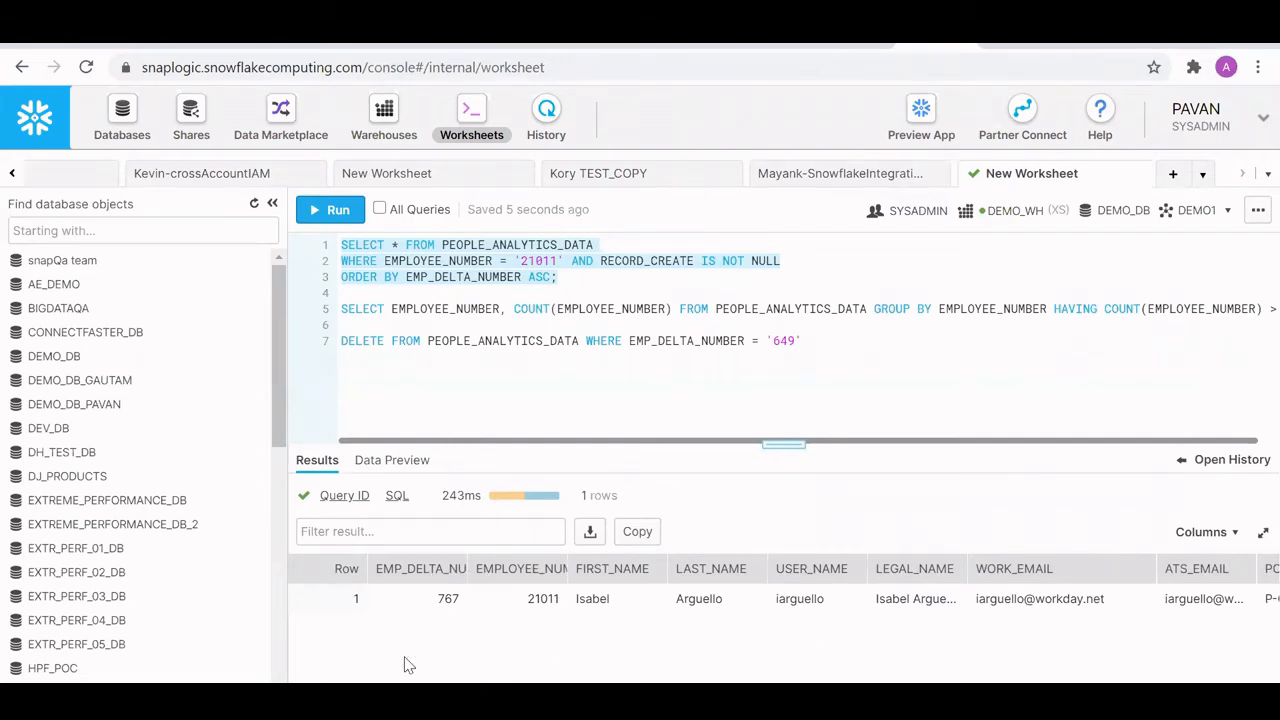
scroll(758, 680, right, 10)
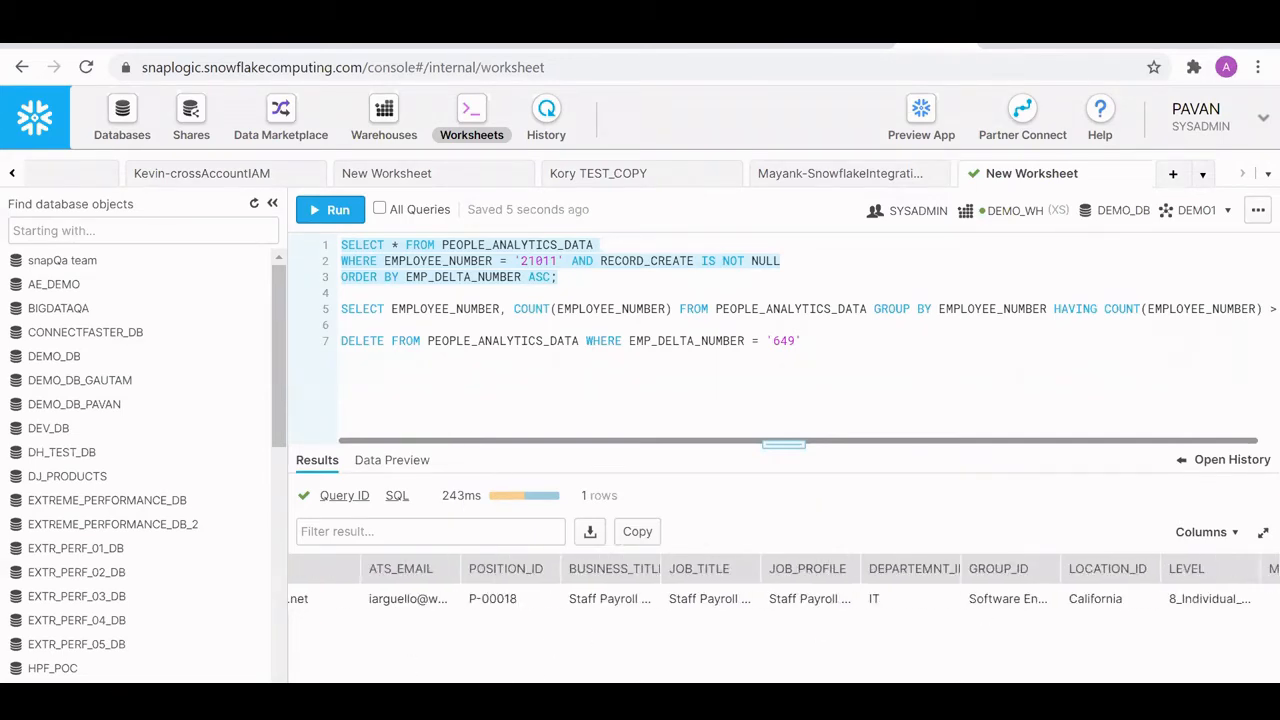
scroll(758, 680, right, 10)
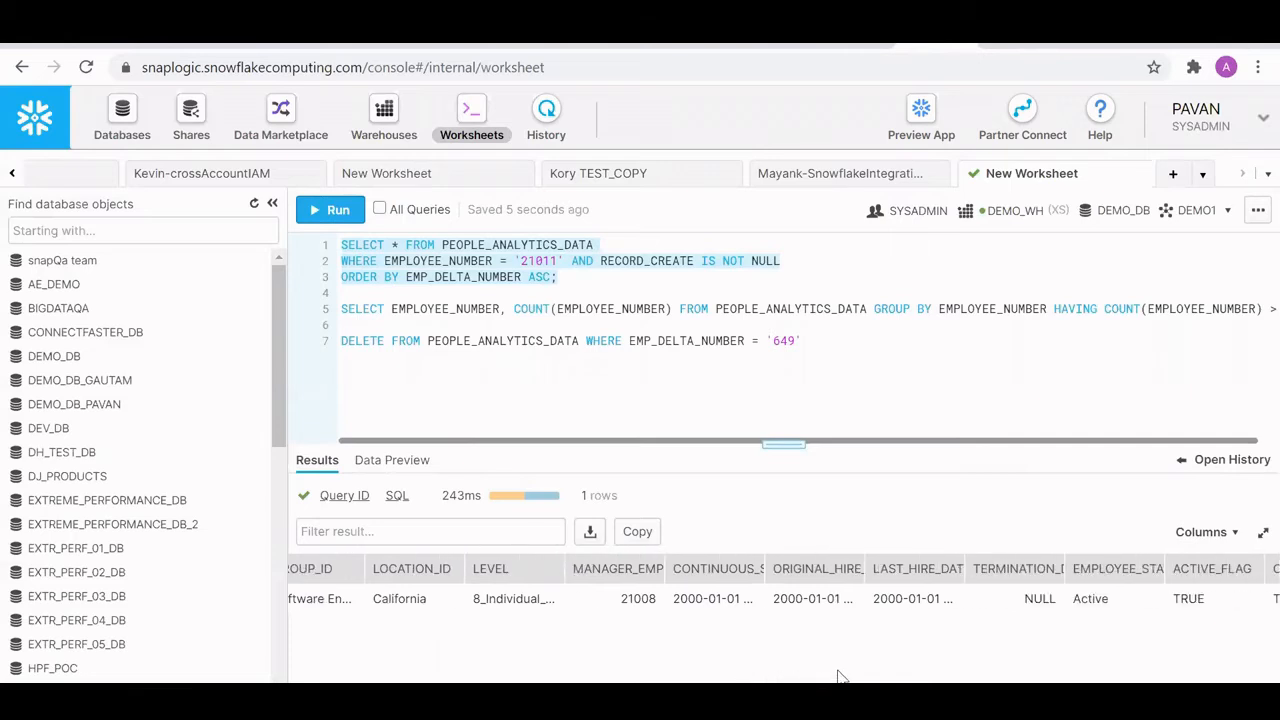
scroll(895, 678, right, 2)
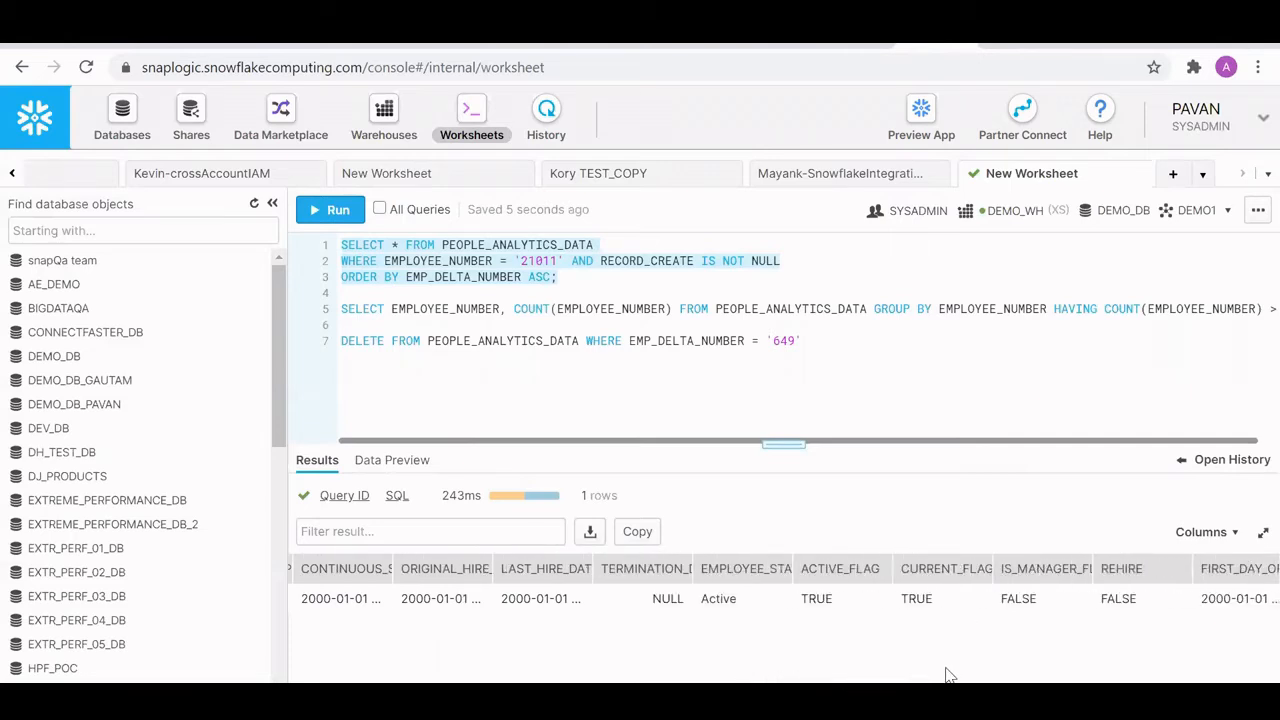
scroll(1249, 680, right, 20)
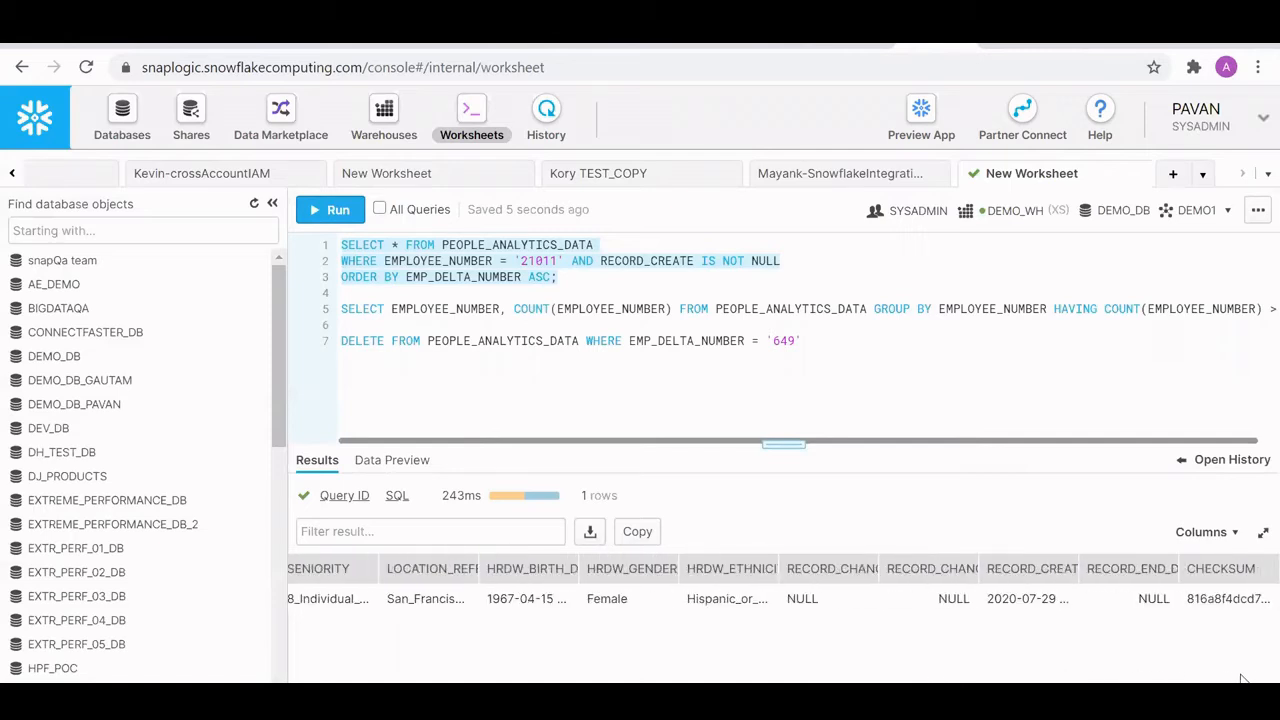
scroll(629, 671, left, 20)
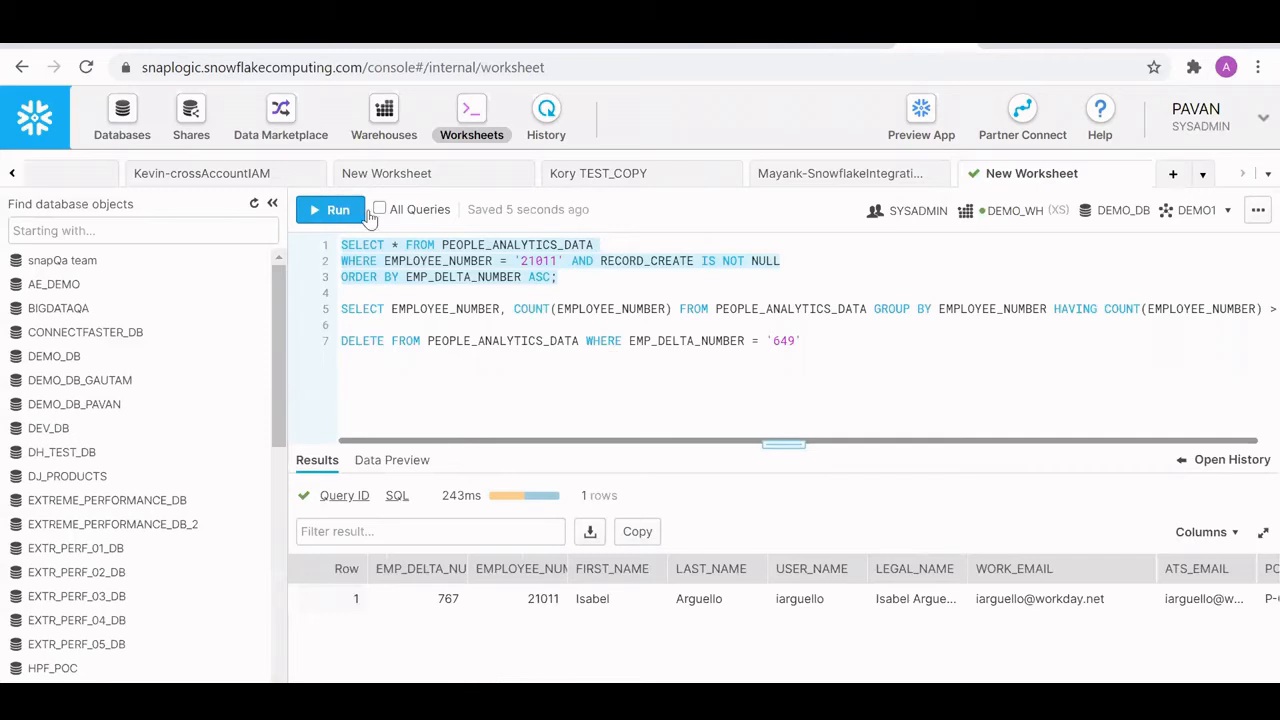
- Rerun the selected PEOPLE_ANALYTICS_DATA query and compare the employee's rows, checking work email, current flag, record-change and start/end date columns
click(316, 209)
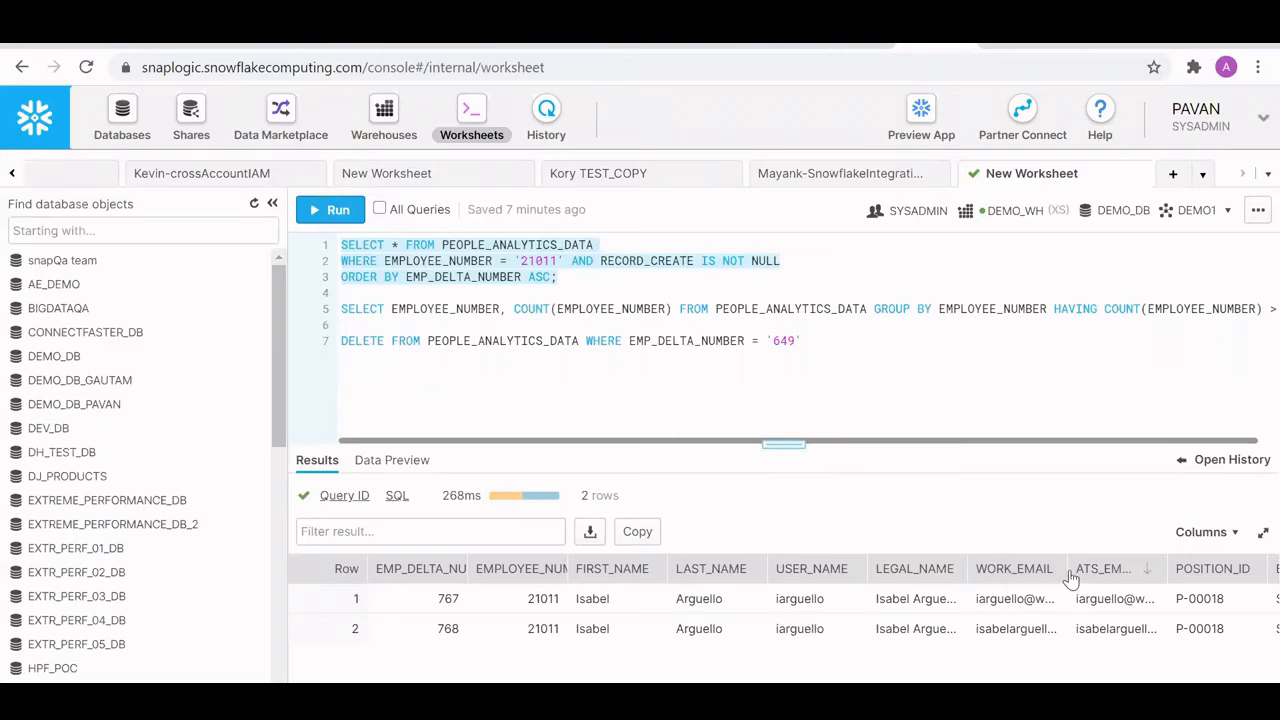
drag(1066, 568, 1139, 568)
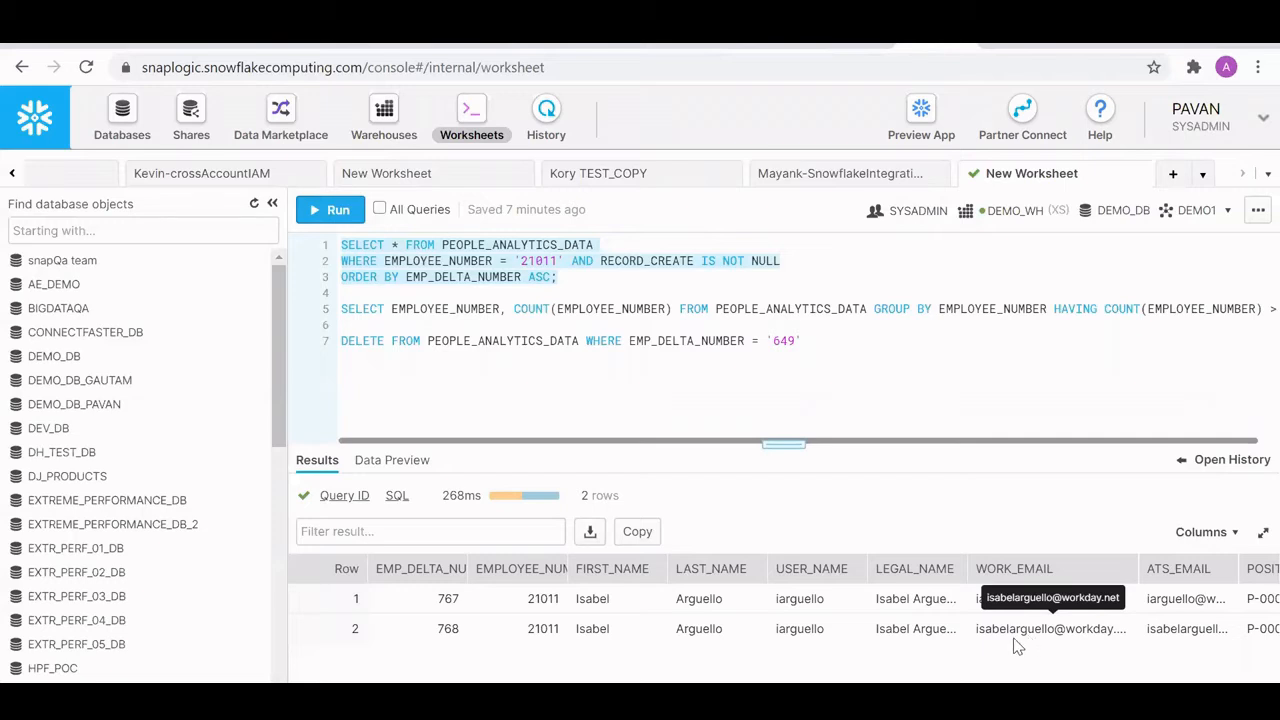
scroll(545, 679, right, 3)
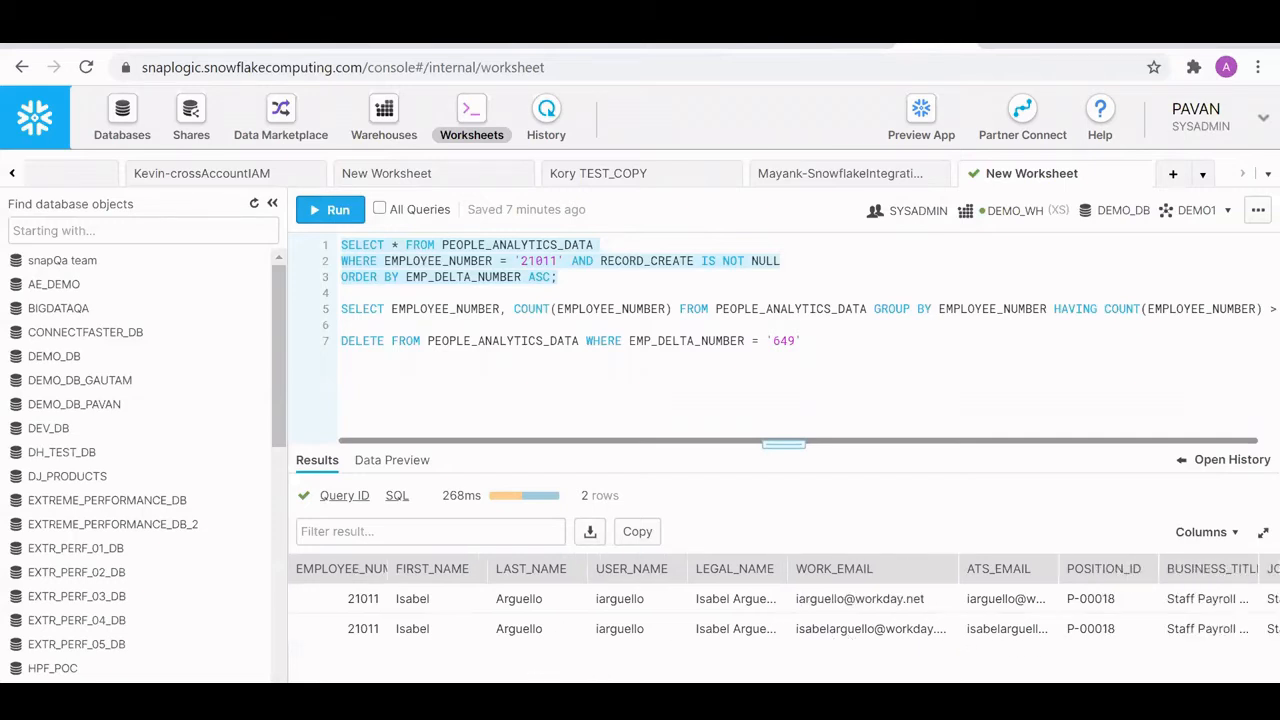
scroll(822, 681, right, 15)
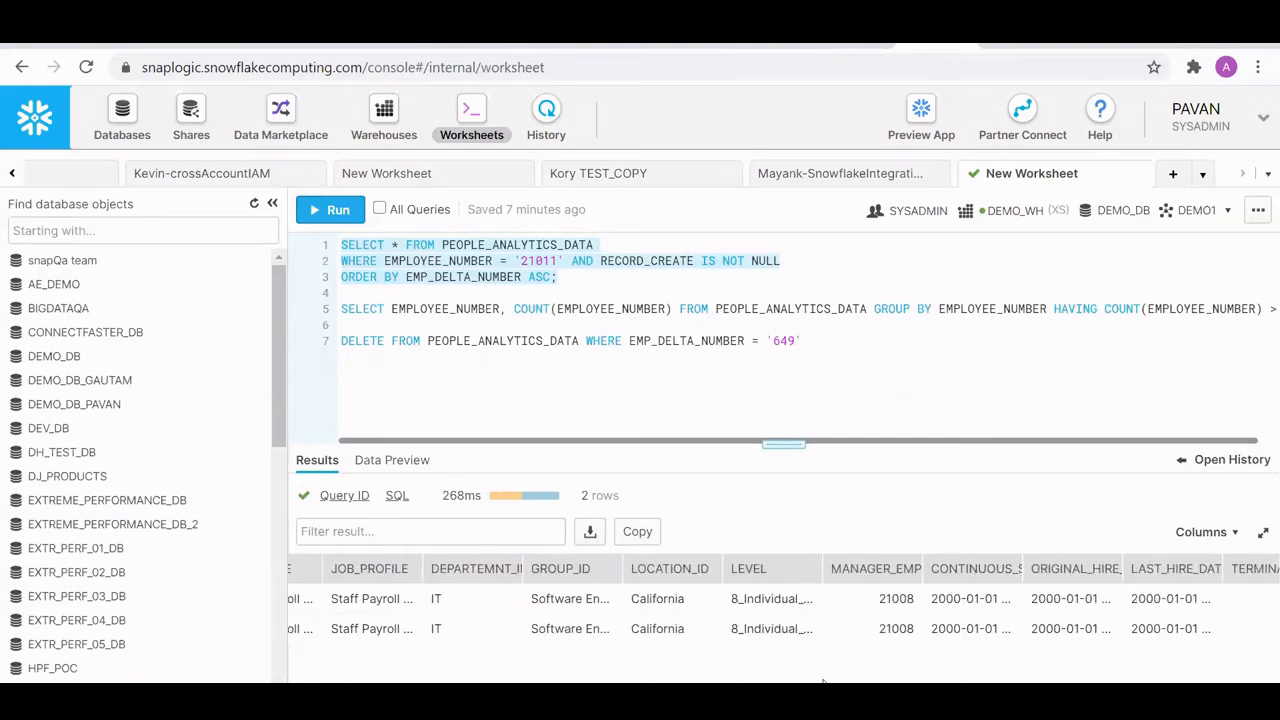
scroll(822, 681, right, 9)
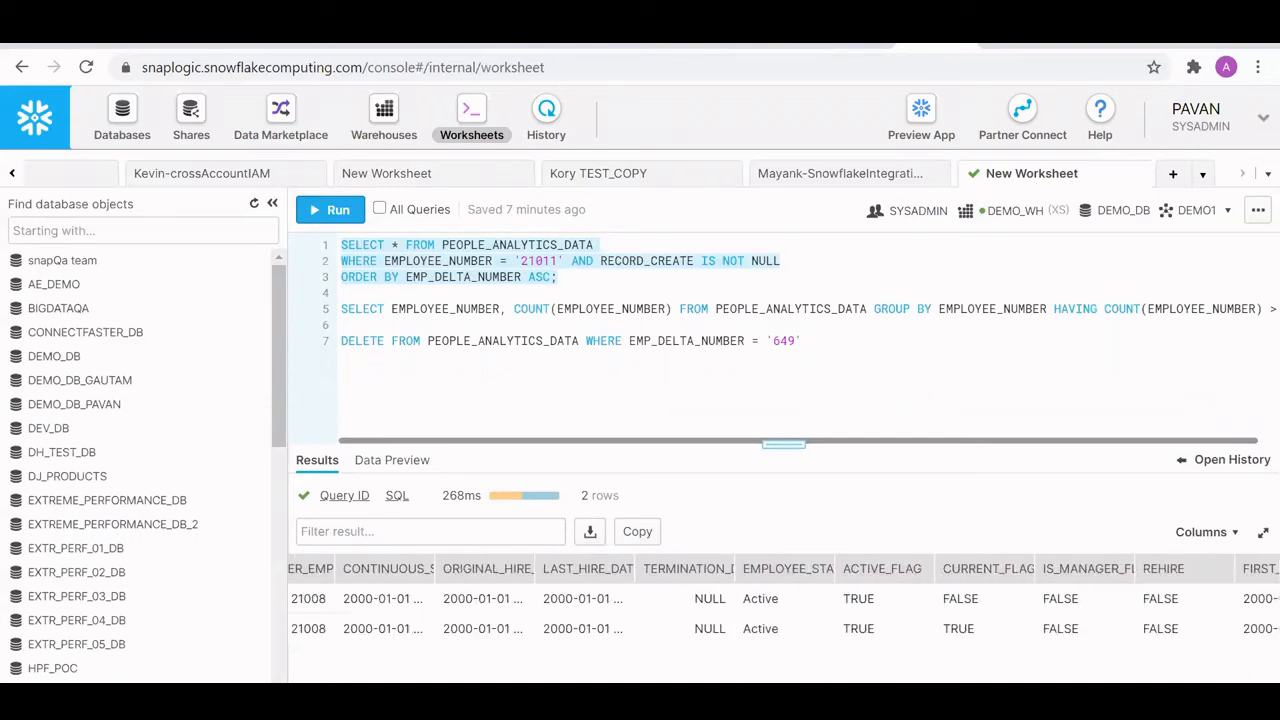
scroll(822, 681, right, 2)
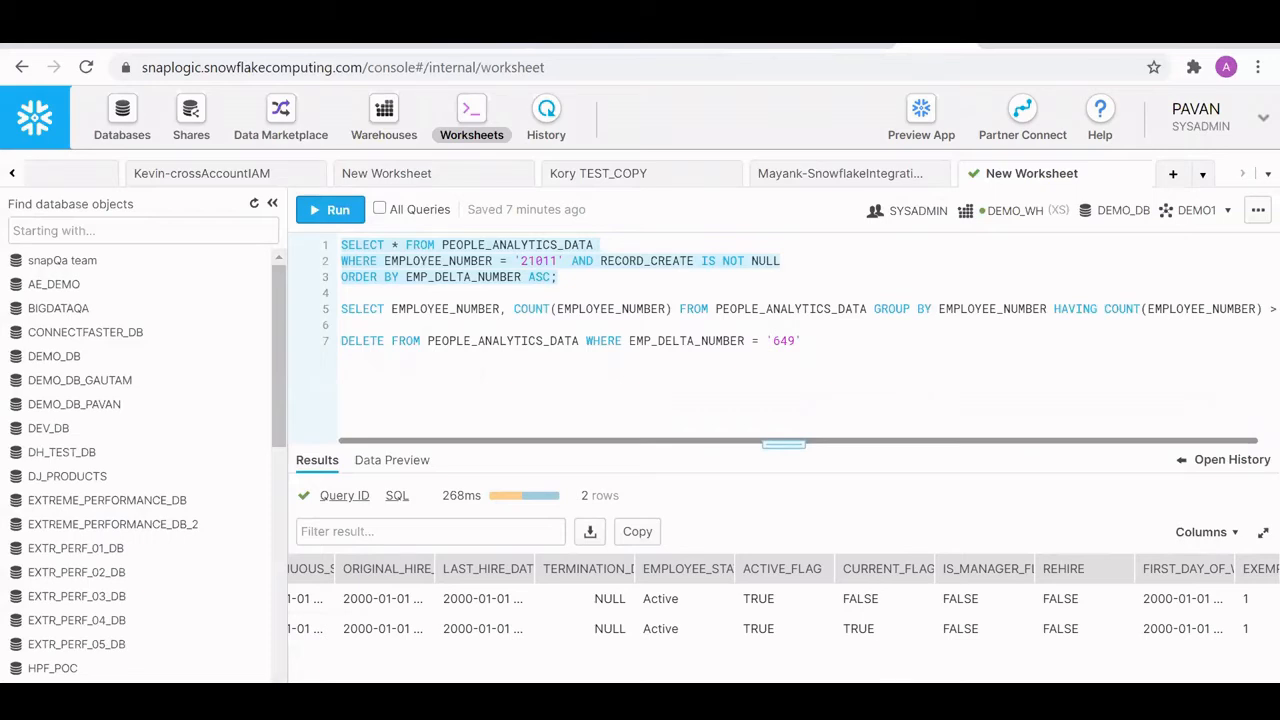
scroll(890, 675, right, 5)
scroll(784, 598, right, 6)
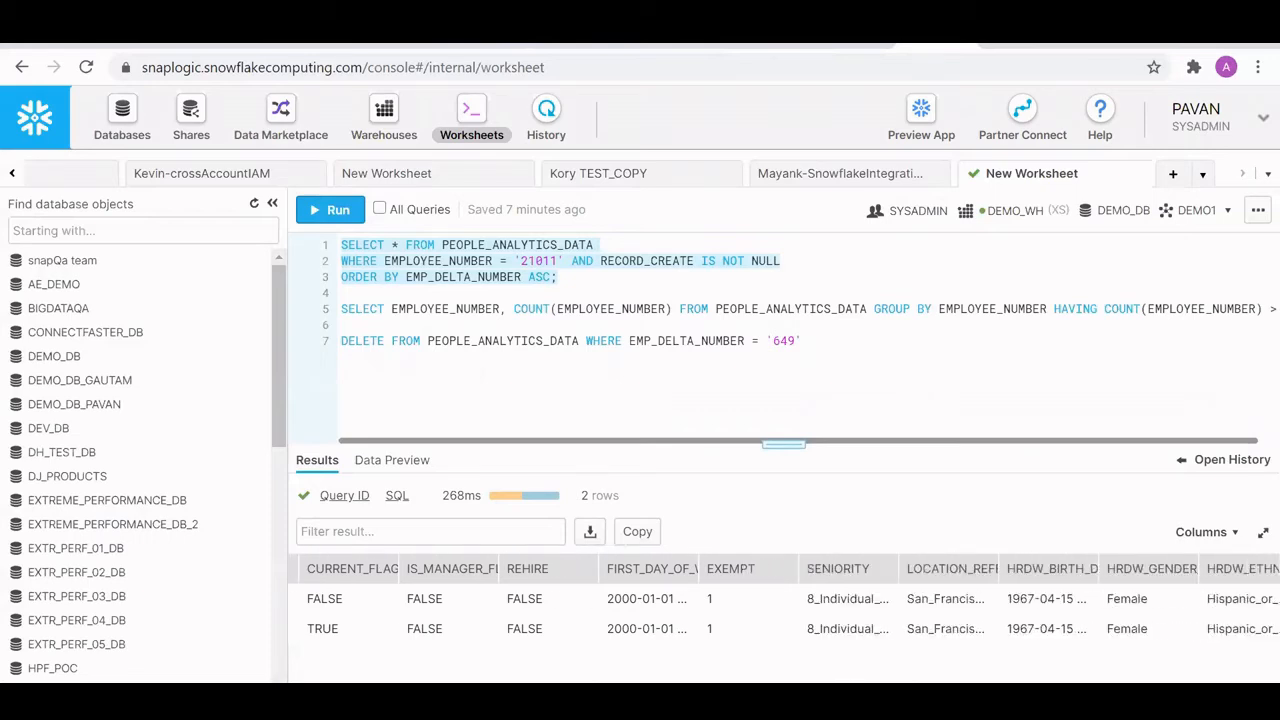
scroll(784, 598, right, 2)
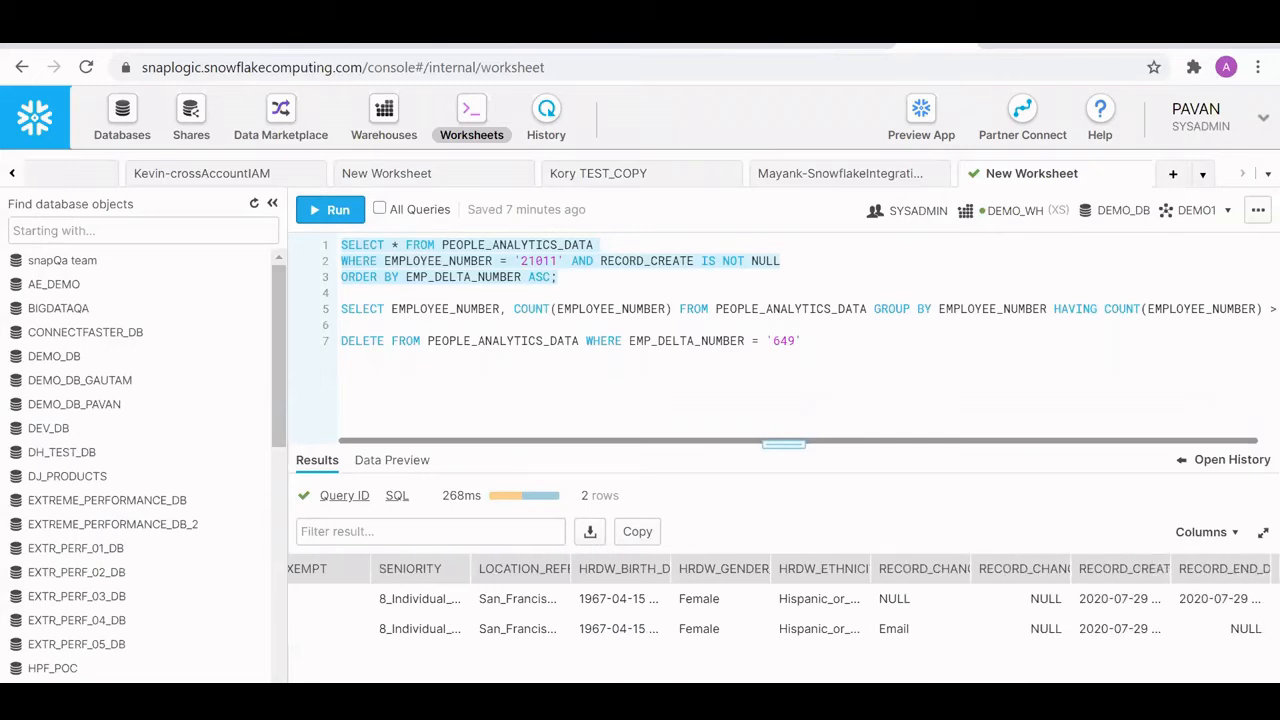
drag(970, 566, 1100, 566)
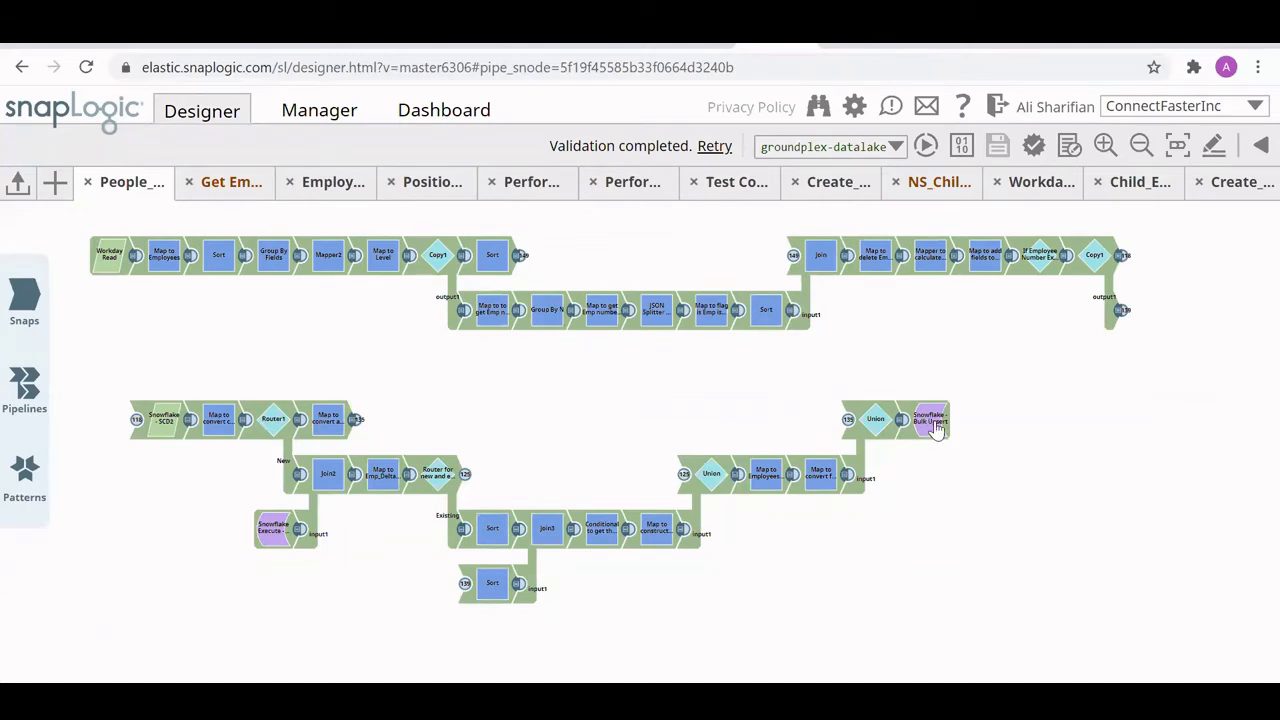
- Switch to the Sample Dashboard report in Google Data Studio to view the workforce analytics
mouse_move(937, 438)
click(1010, 43)
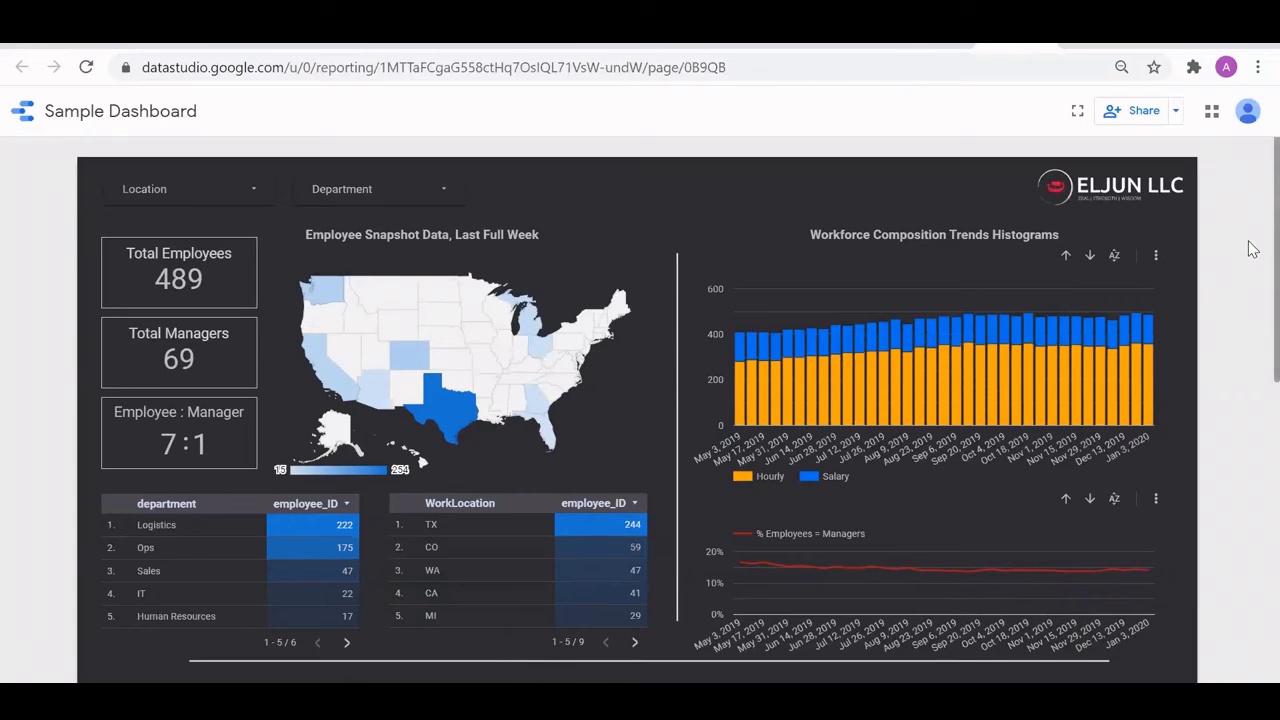
- Look through the dashboard from the employee snapshot and workforce composition charts down to the gross pay, overtime and wage figures
scroll(1250, 272, down, 1)
scroll(1250, 272, down, 3)
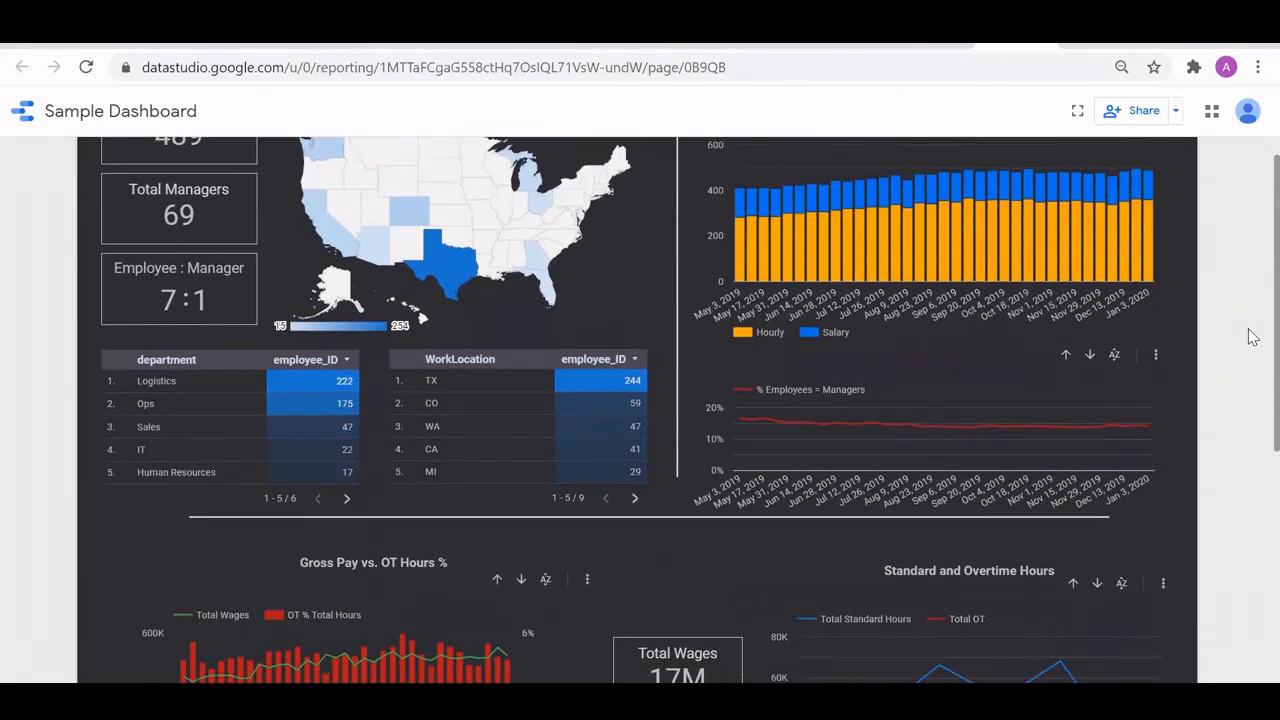
scroll(1253, 362, down, 4)
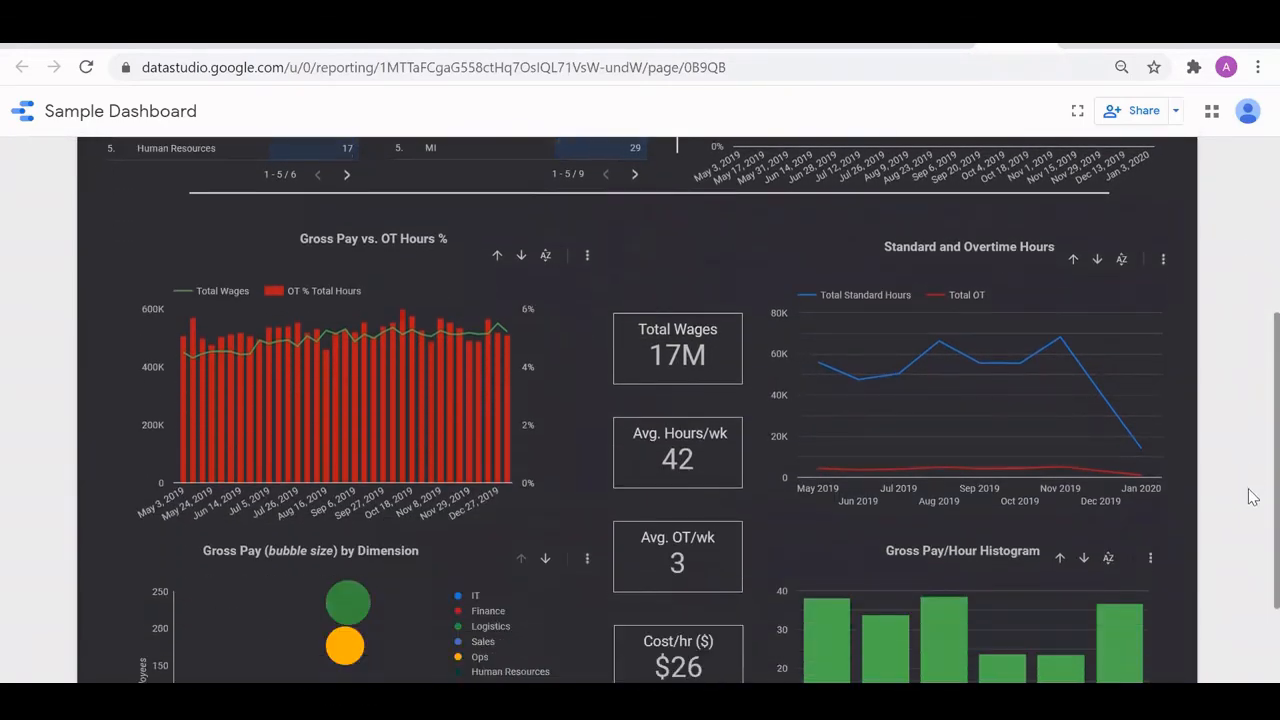
scroll(1253, 518, down, 1)
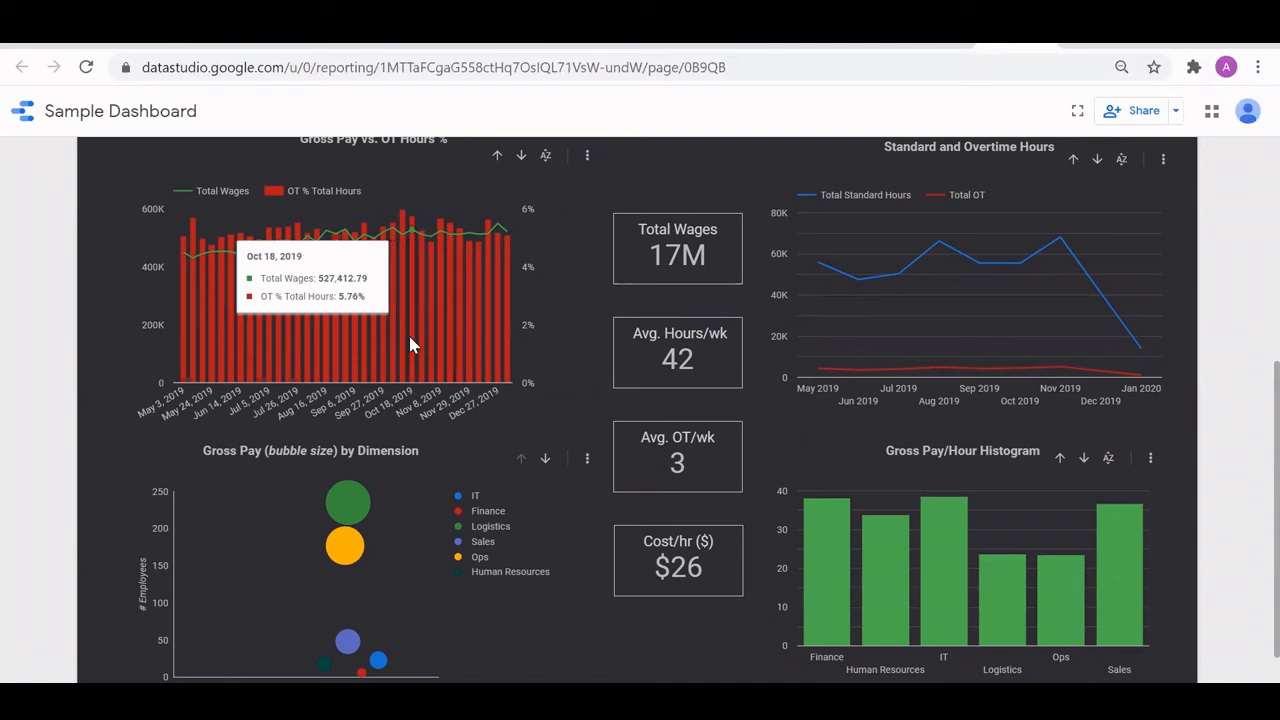
- Inspect the monthly standard and overtime hours in the Standard and Overtime Hours chart, including August, September and November 2019
scroll(408, 340, up, 1)
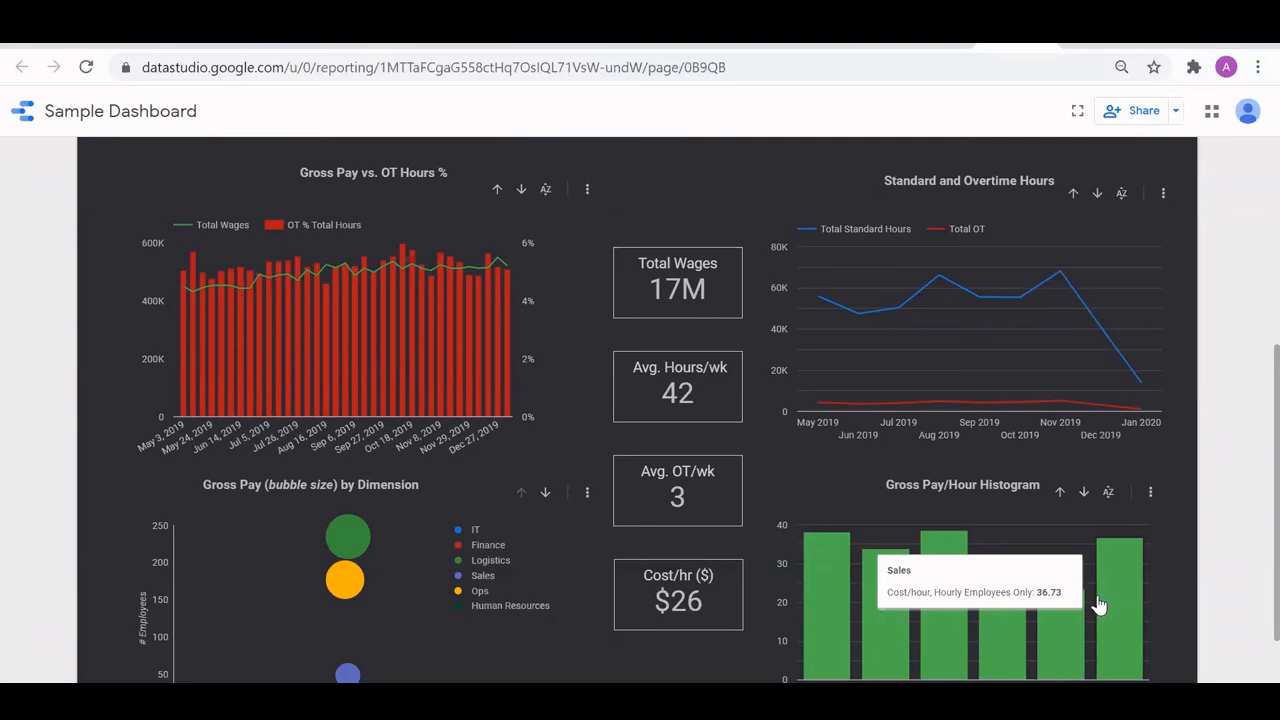
mouse_move(927, 293)
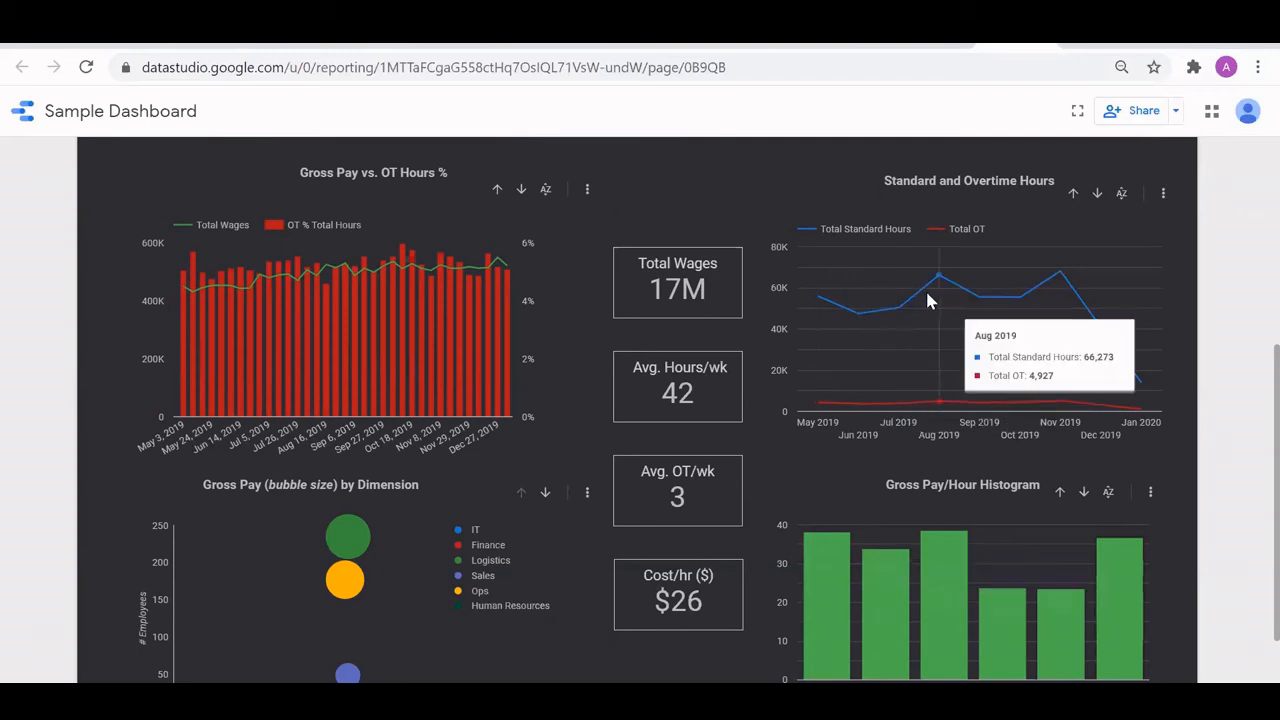
mouse_move(988, 304)
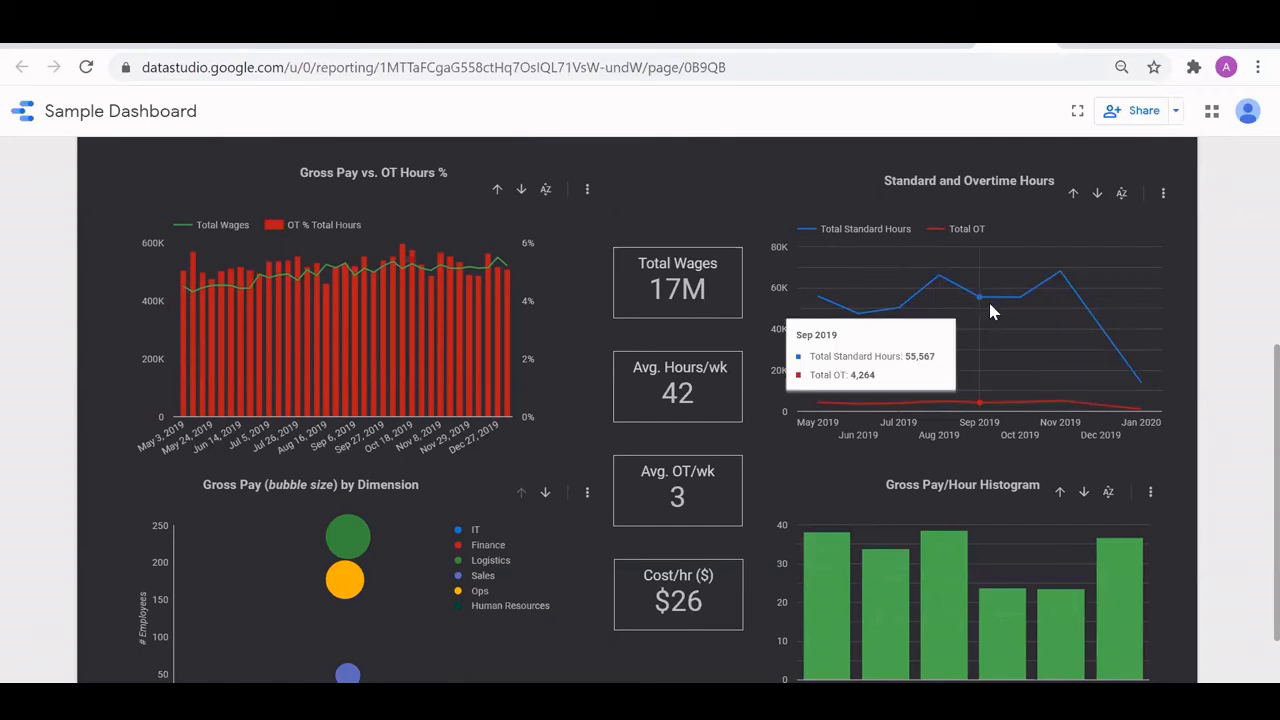
mouse_move(1065, 295)
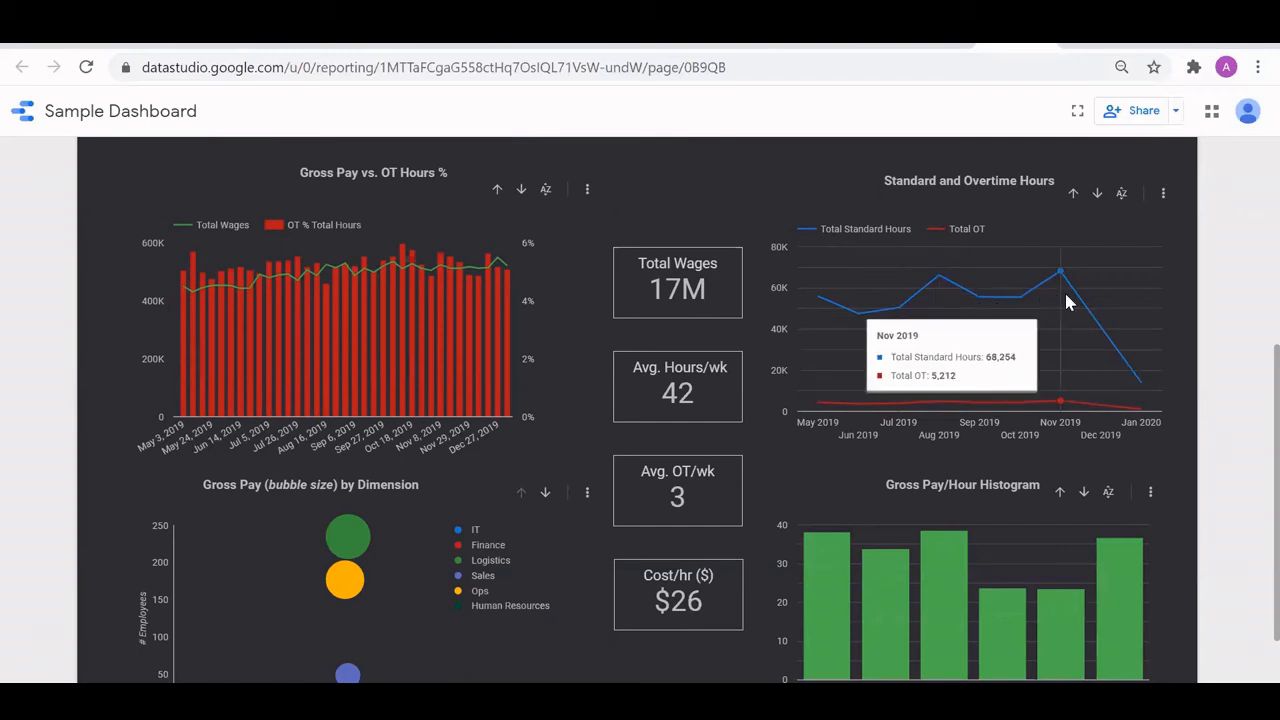
mouse_move(1137, 326)
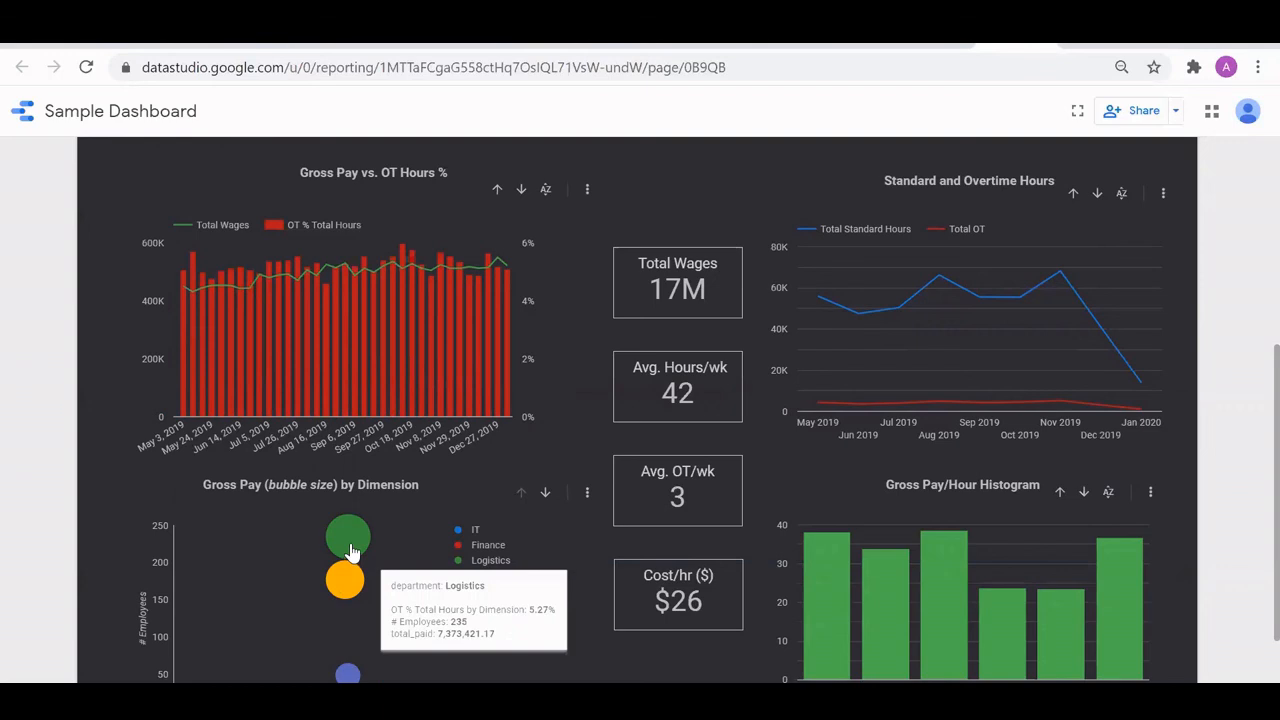
- Examine the Gross Pay by Dimension bubble chart down to its overtime axis, checking the Sales department's details
scroll(345, 660, down, 1)
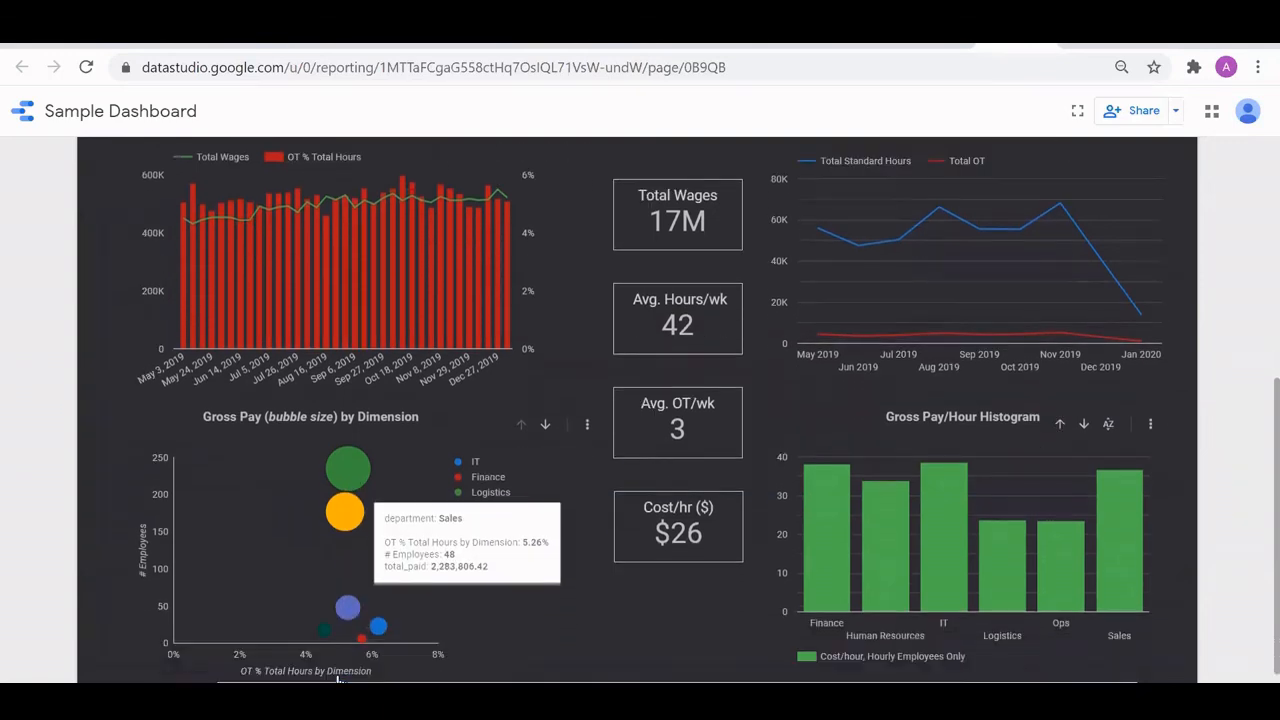
mouse_move(341, 605)
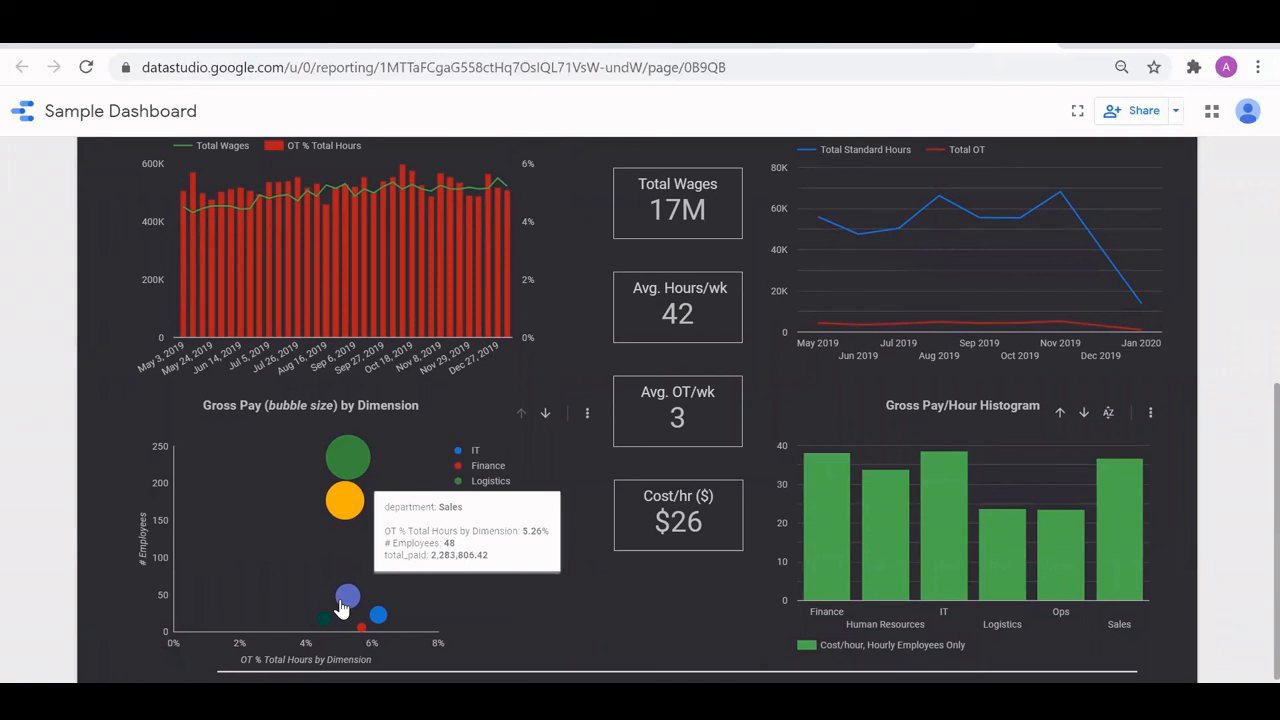
scroll(341, 605, down, 1)
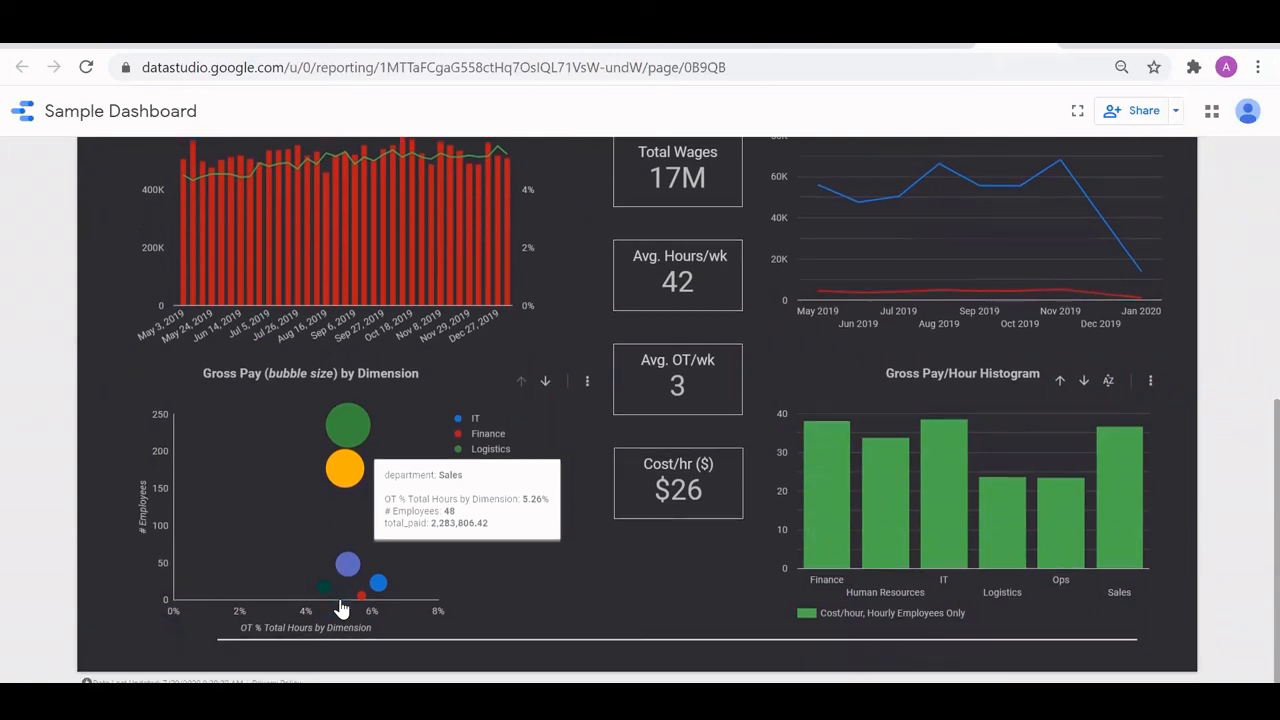
scroll(341, 607, up, 1)
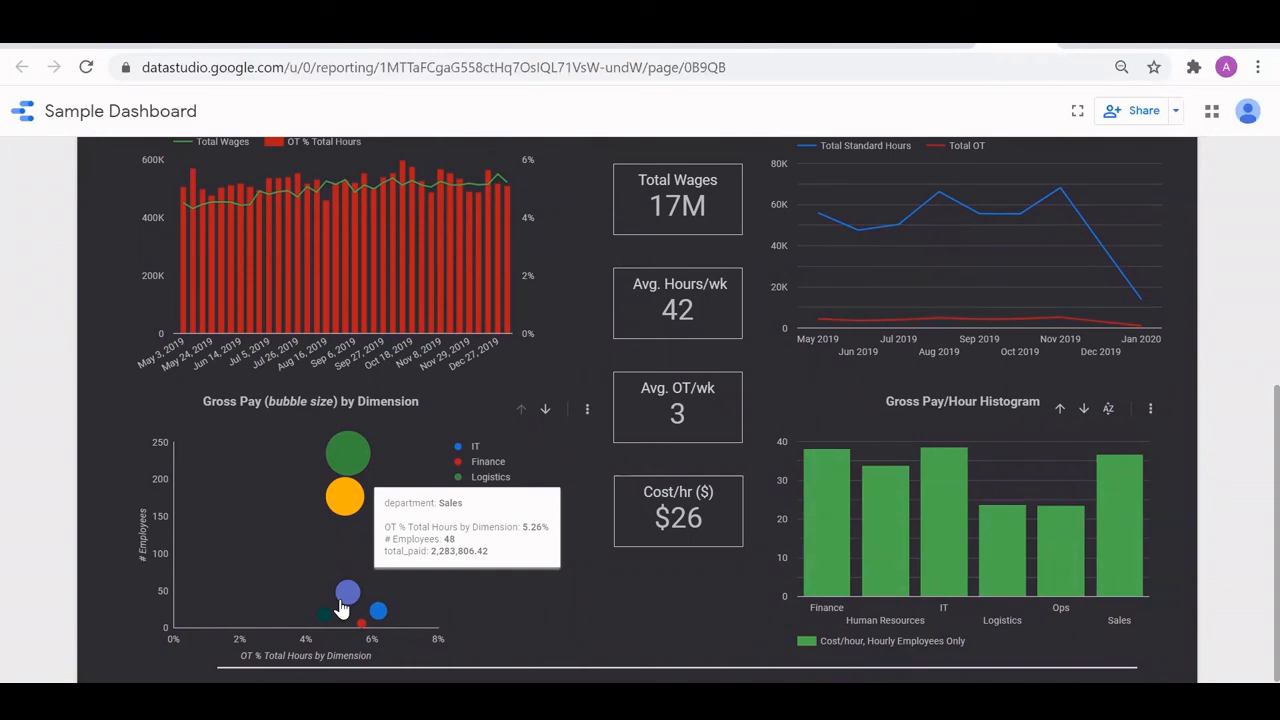
scroll(341, 607, down, 1)
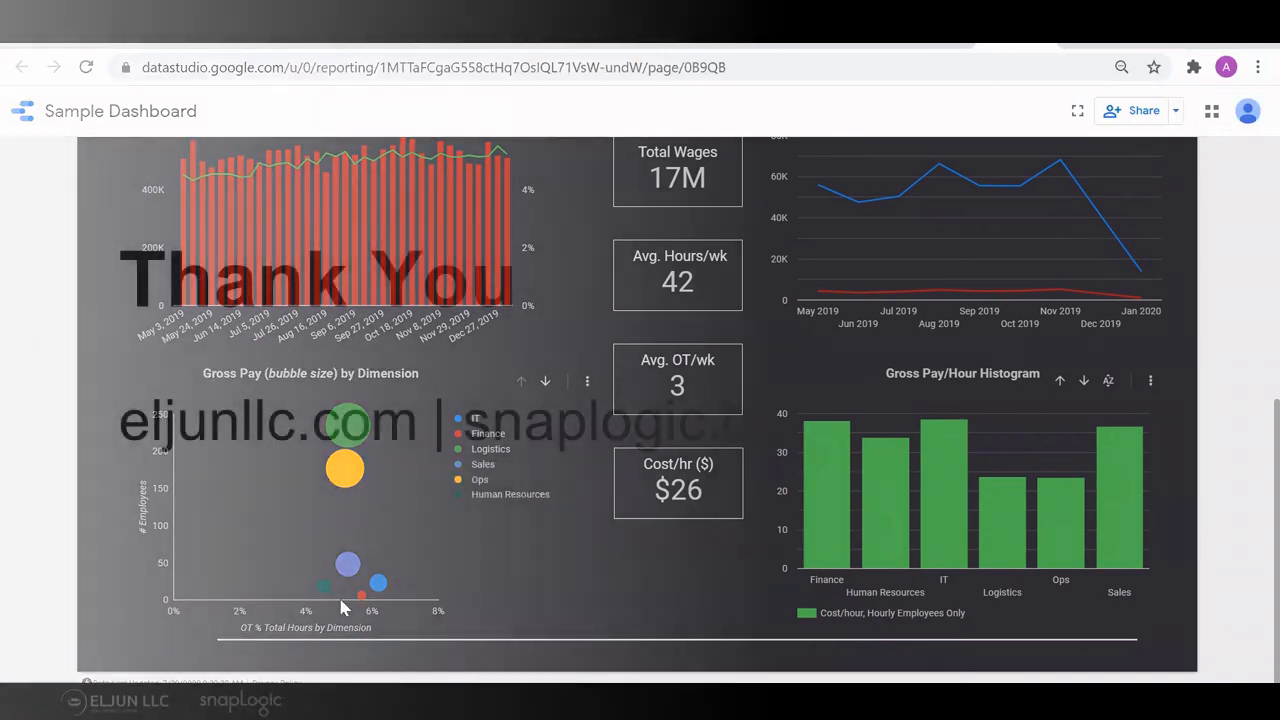